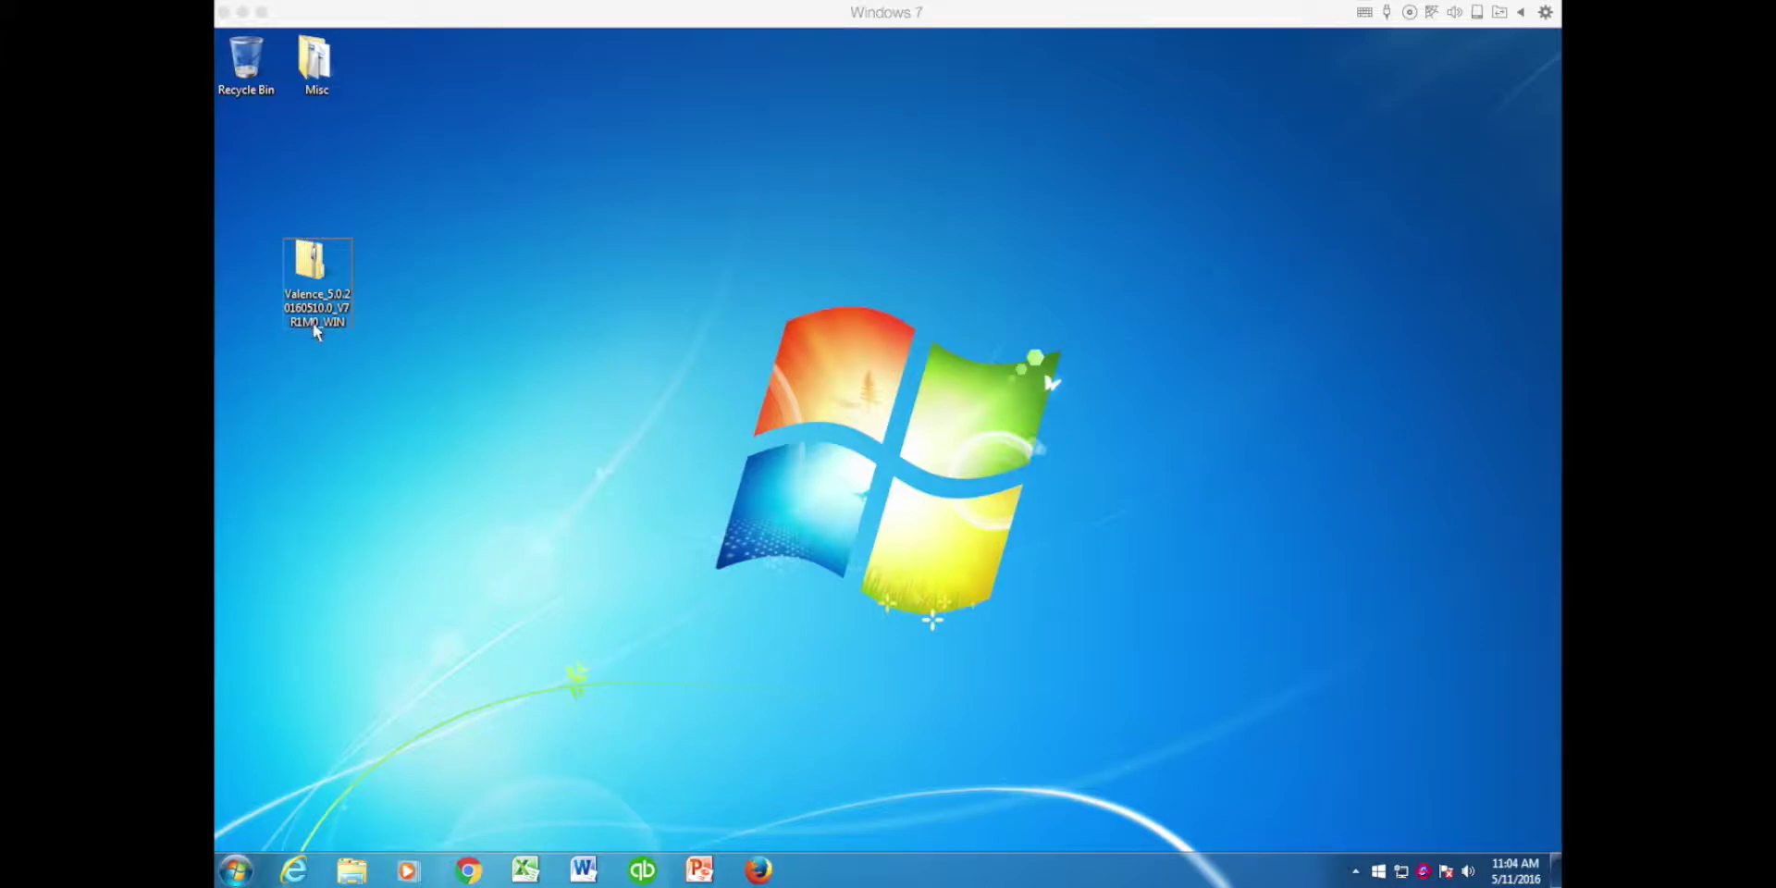
- Extract the Valence_5.0.20160510.0_V7R1M0_WIN archive to its default desktop folder and launch ValenceInstall from the extracted ValenceInstall folder
click(313, 324)
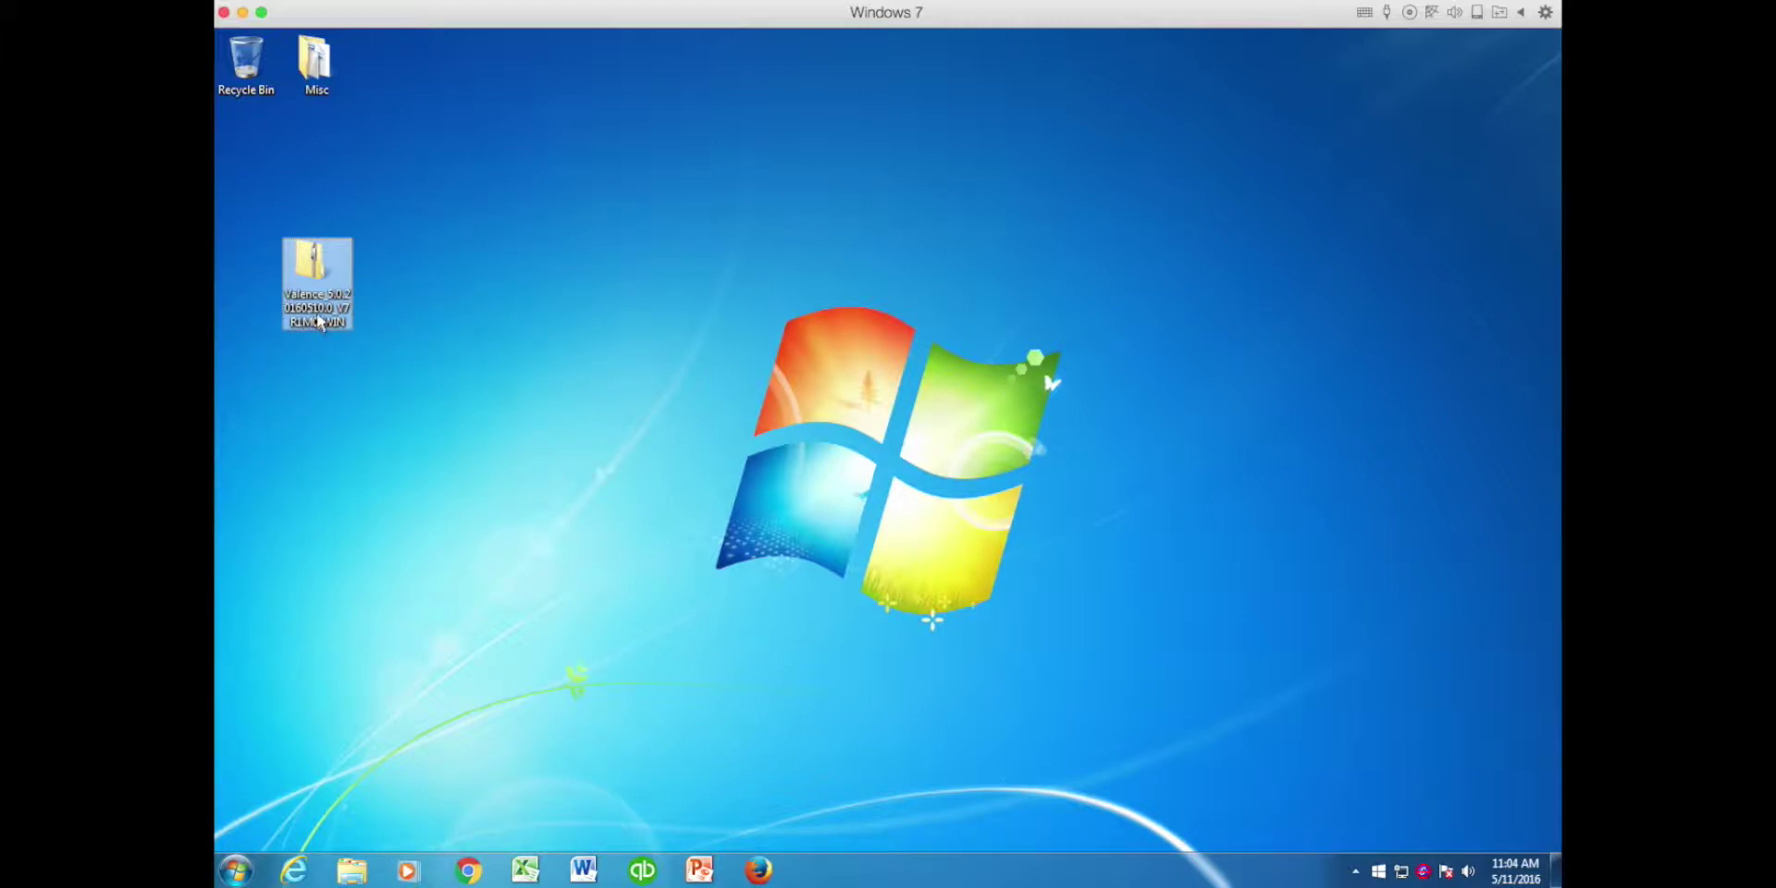
right_click(322, 314)
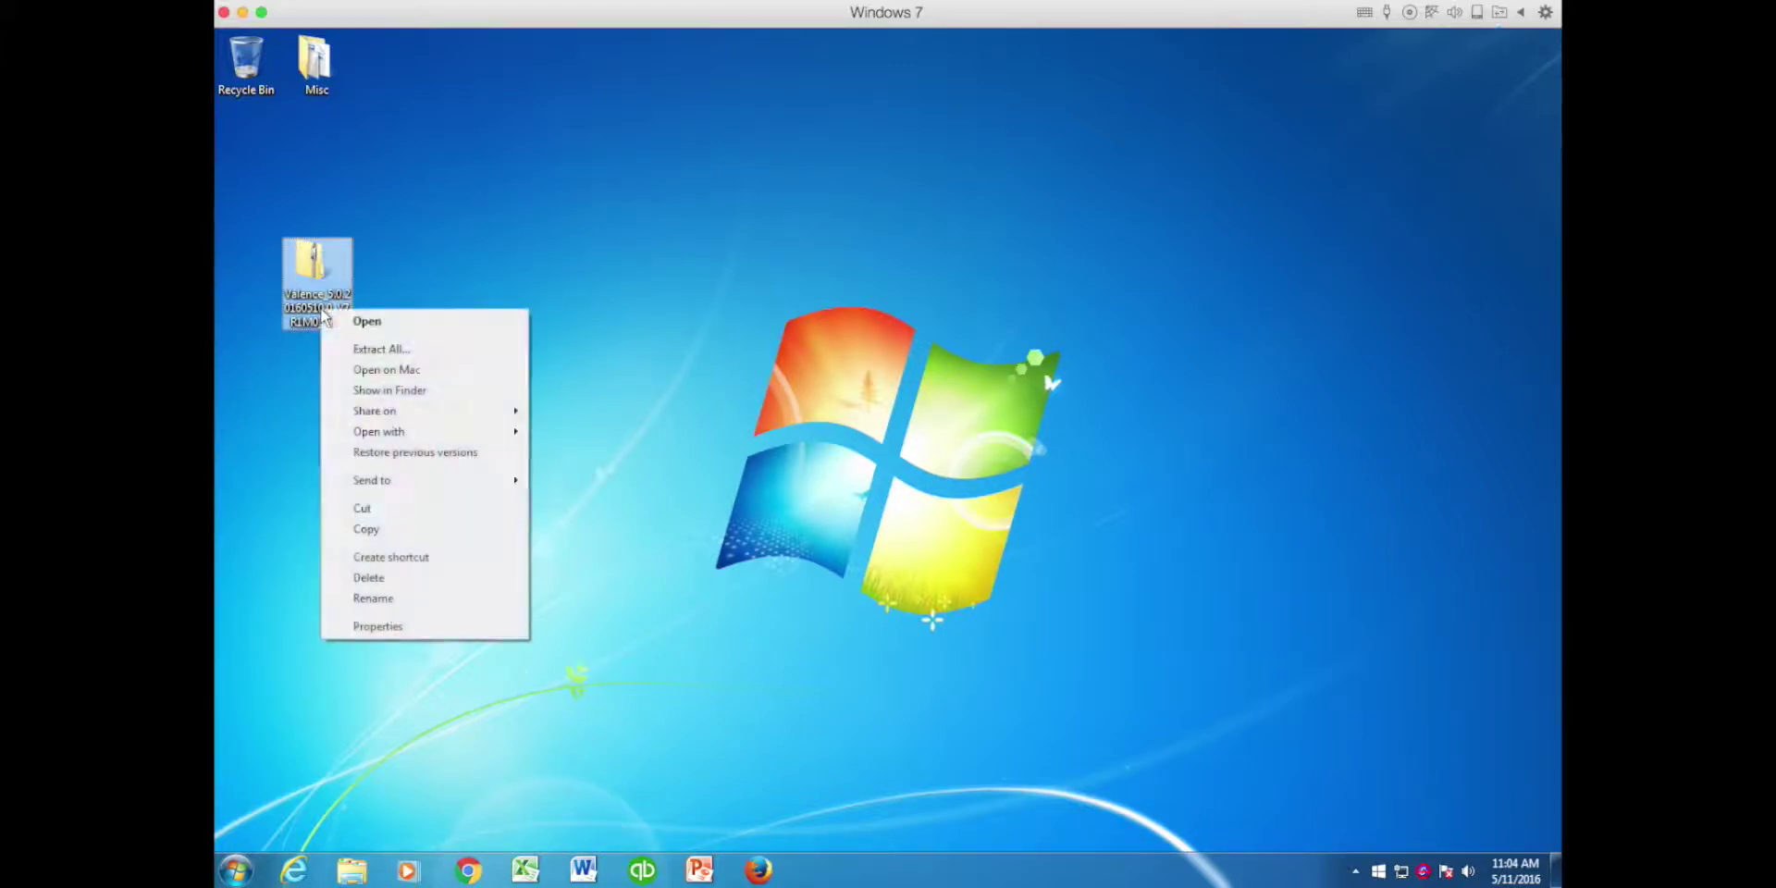
click(395, 351)
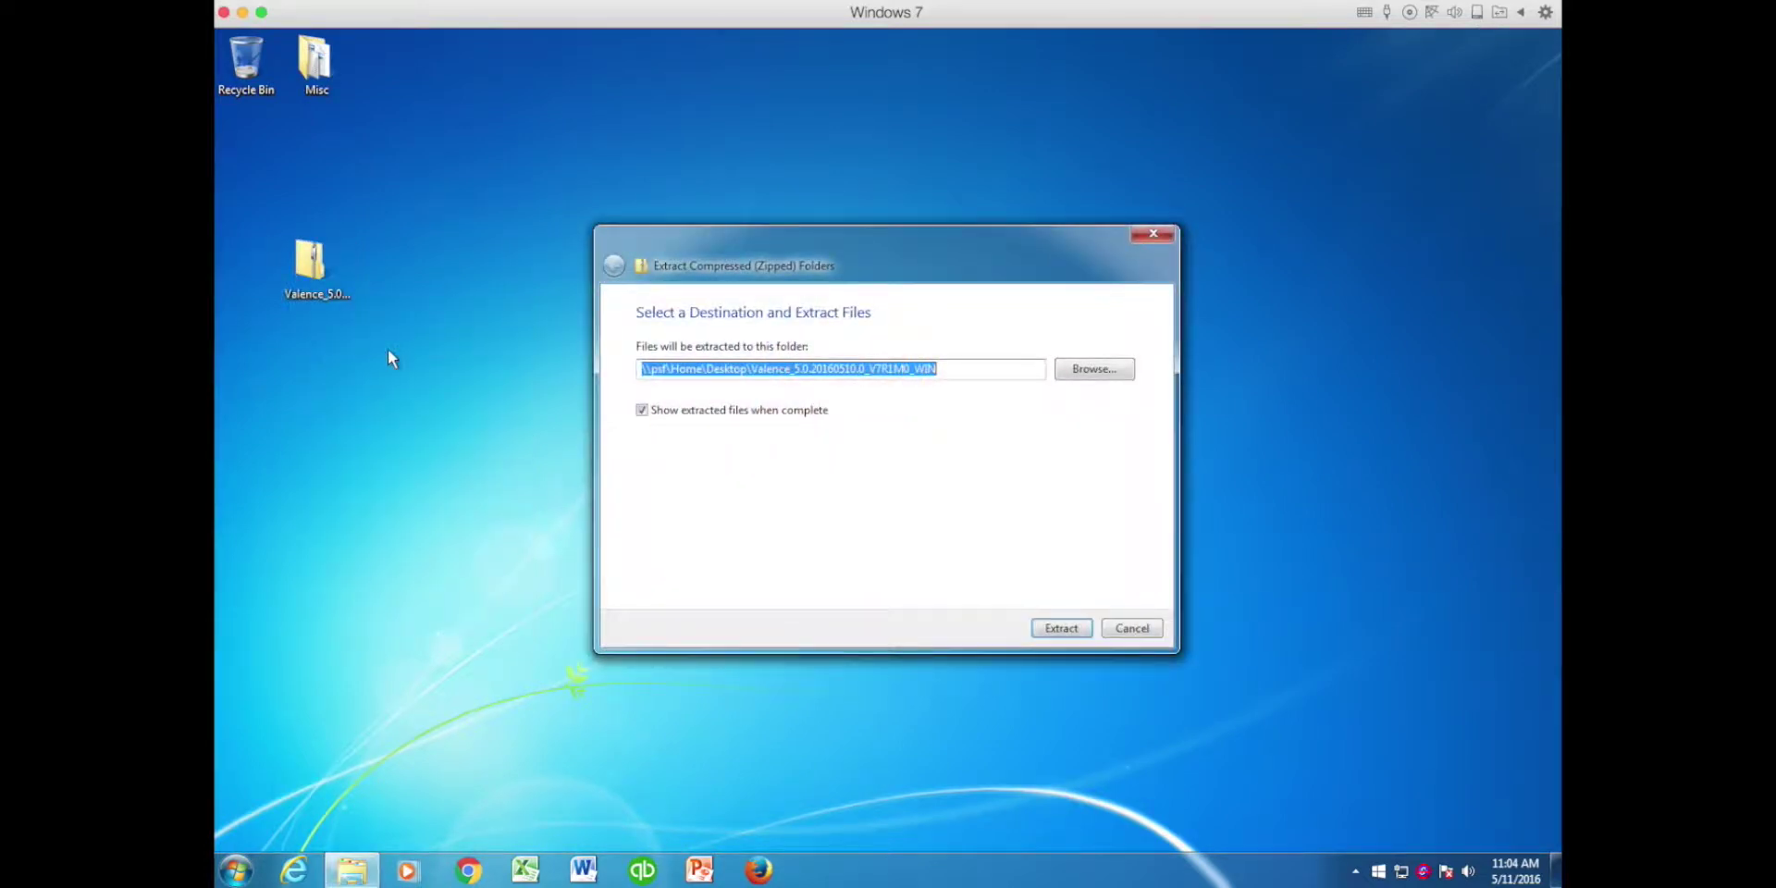
click(1050, 627)
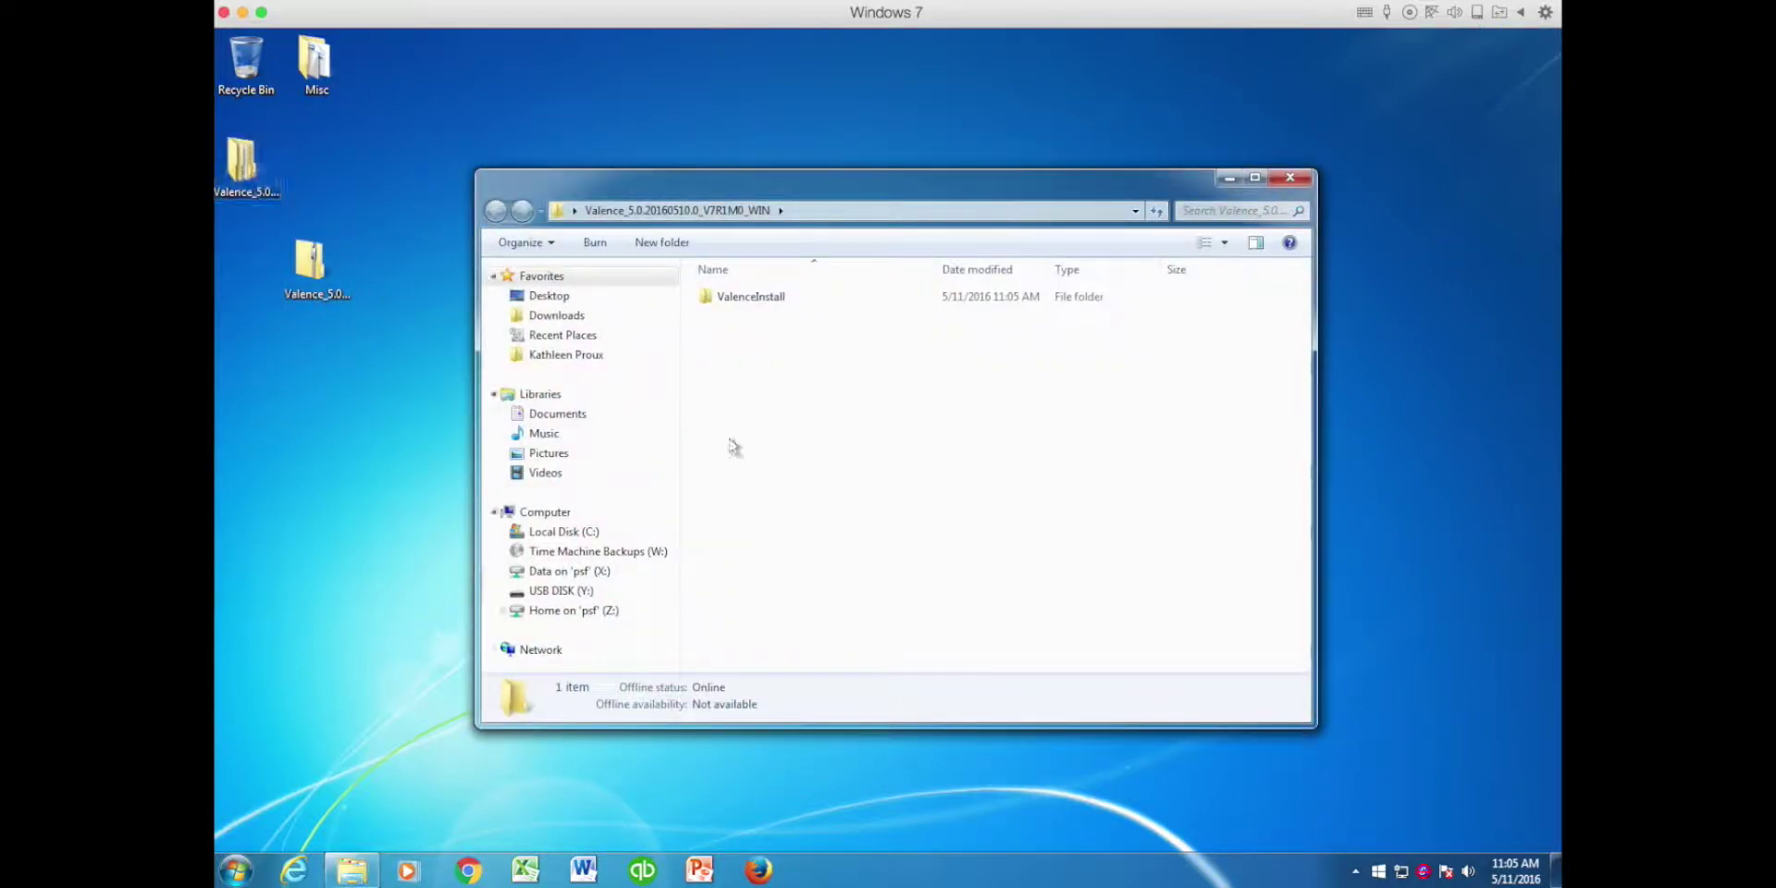
double_click(750, 297)
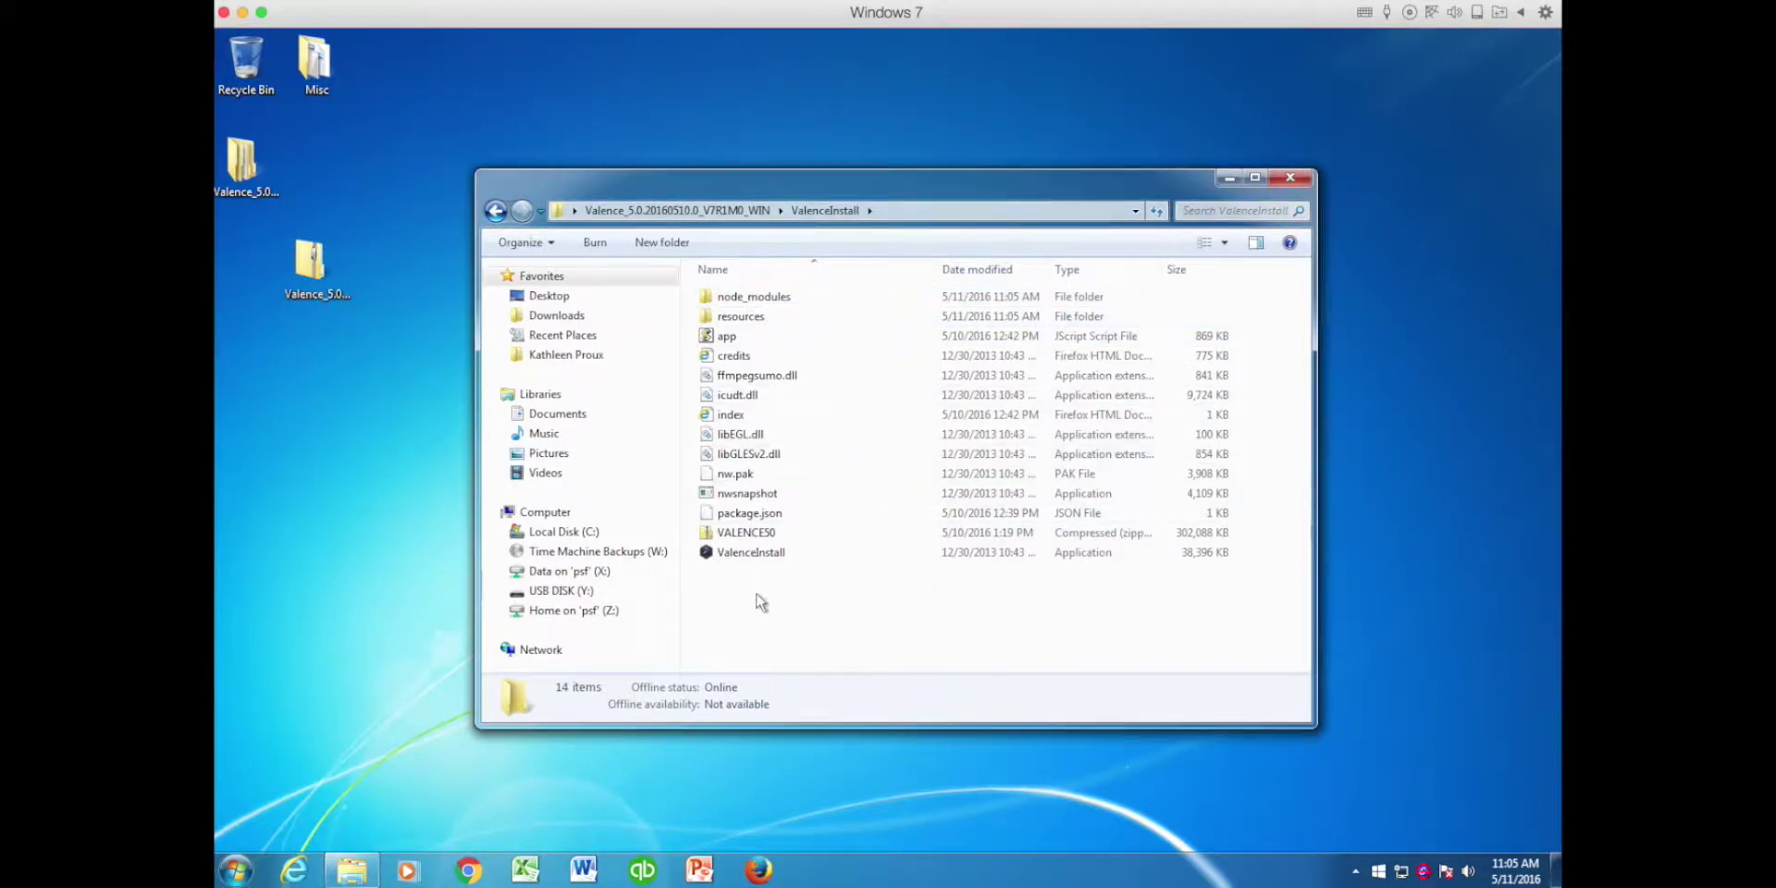
double_click(741, 553)
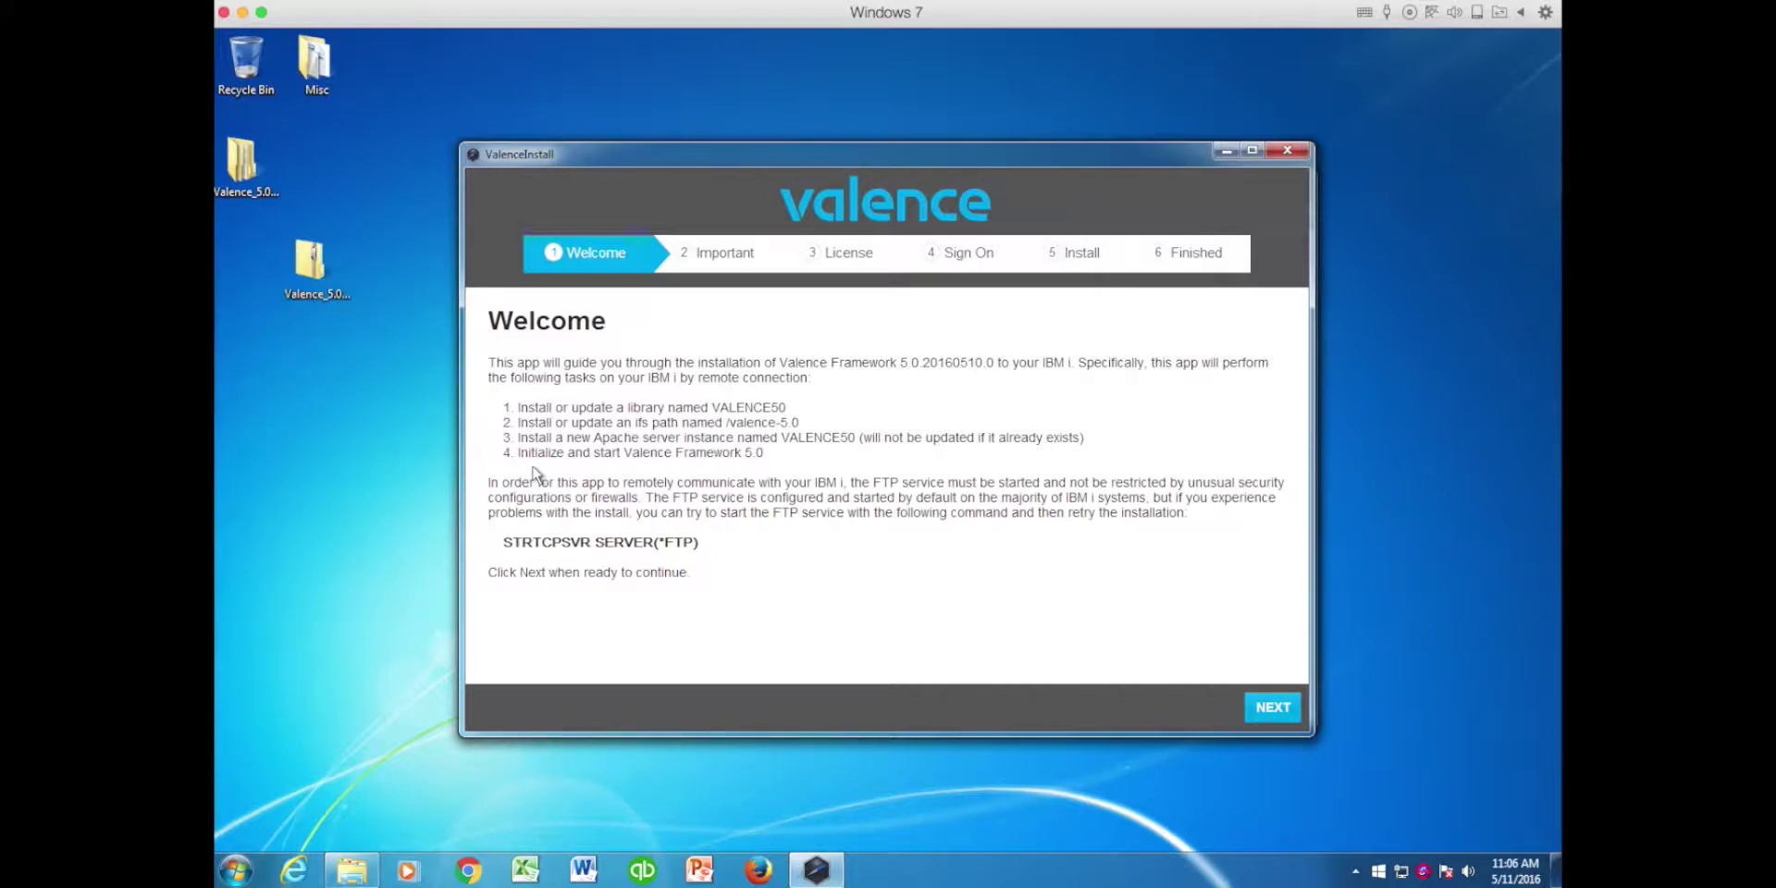
- Proceed through the Welcome and Important pages of the installer and accept the Valence license agreement
click(1263, 708)
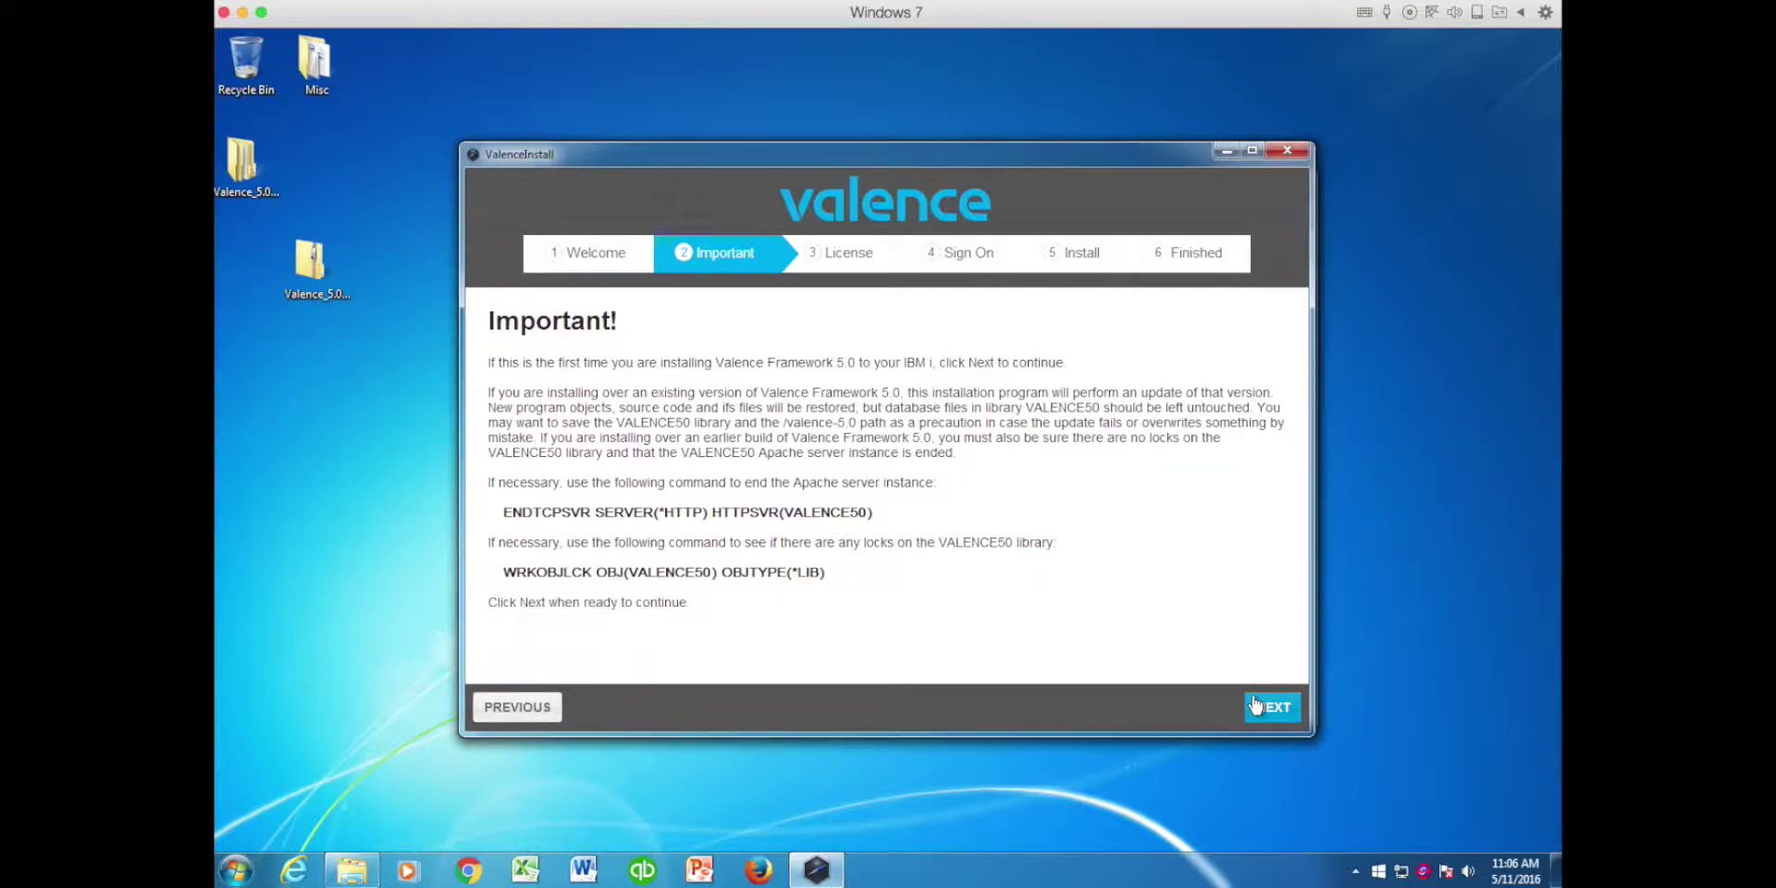
click(1261, 709)
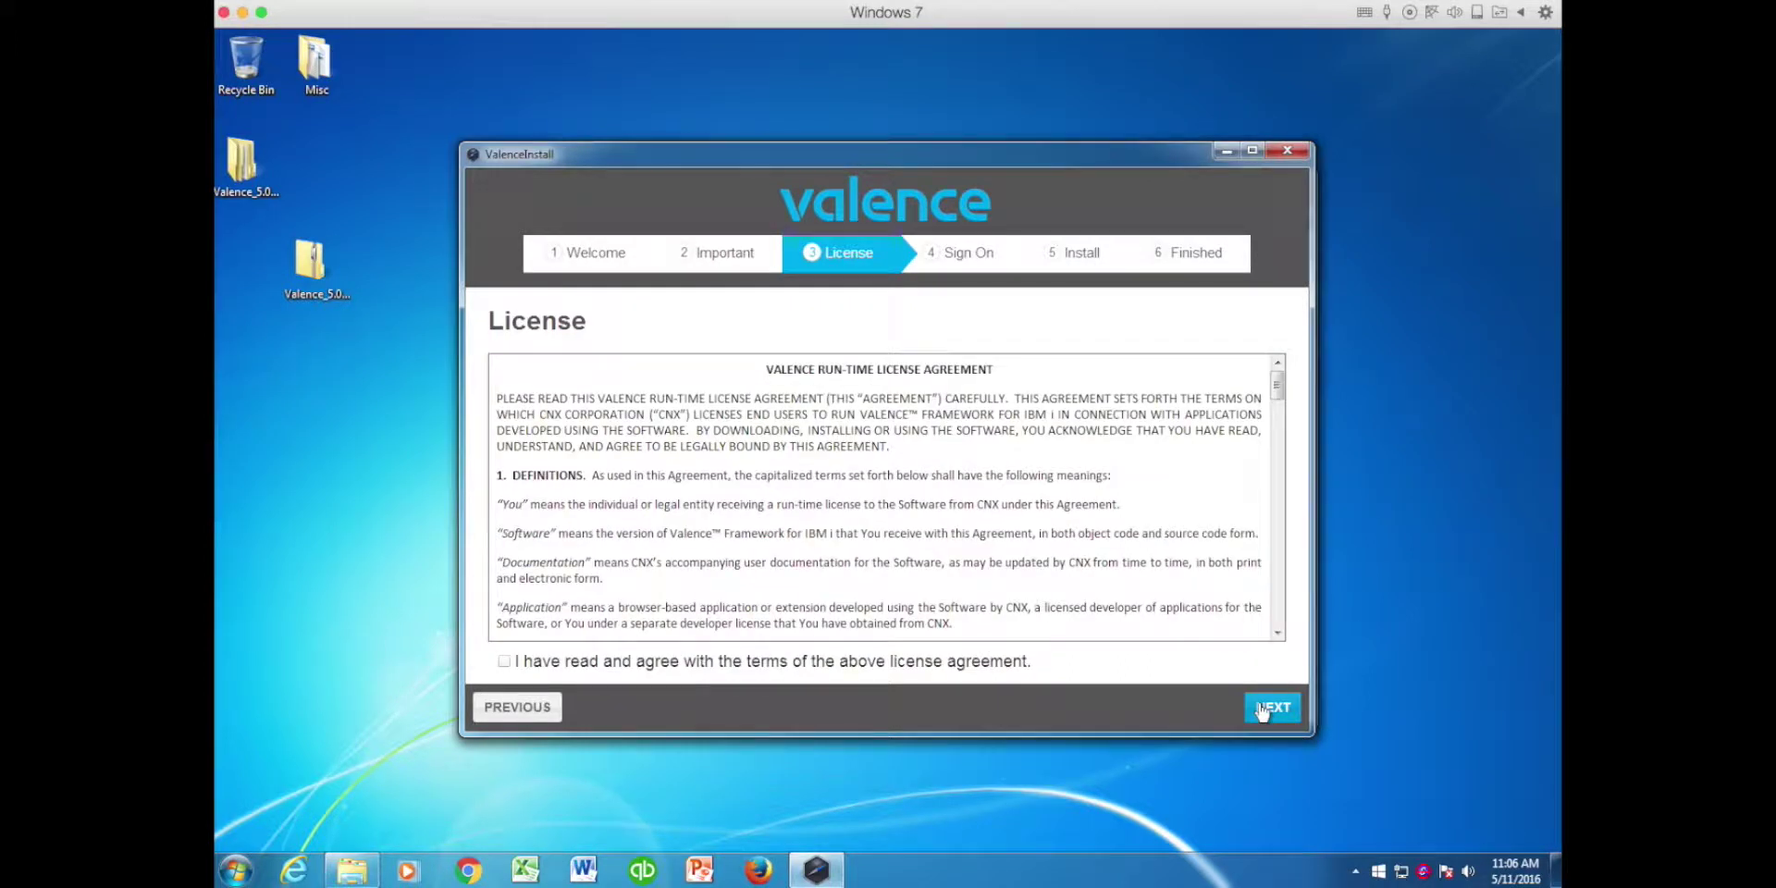
click(504, 661)
click(1268, 708)
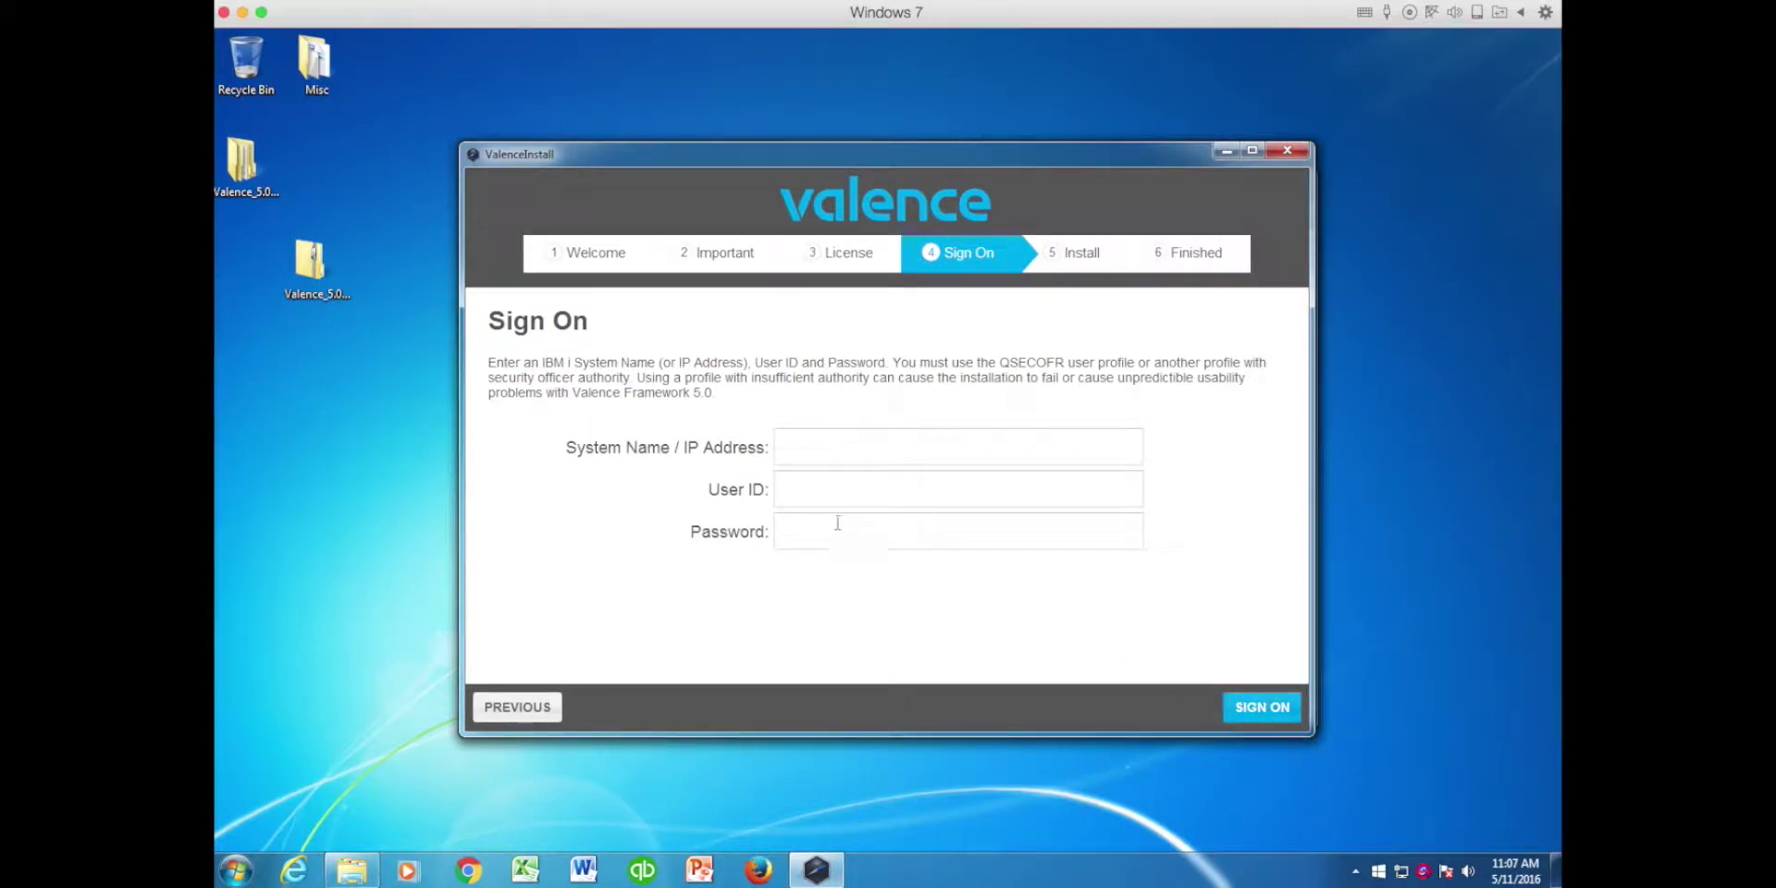
- Sign on to system Cnxtest.cnxcorp.com as qsecofr with the account password and run the Valence Framework 5.0 installation
click(787, 445)
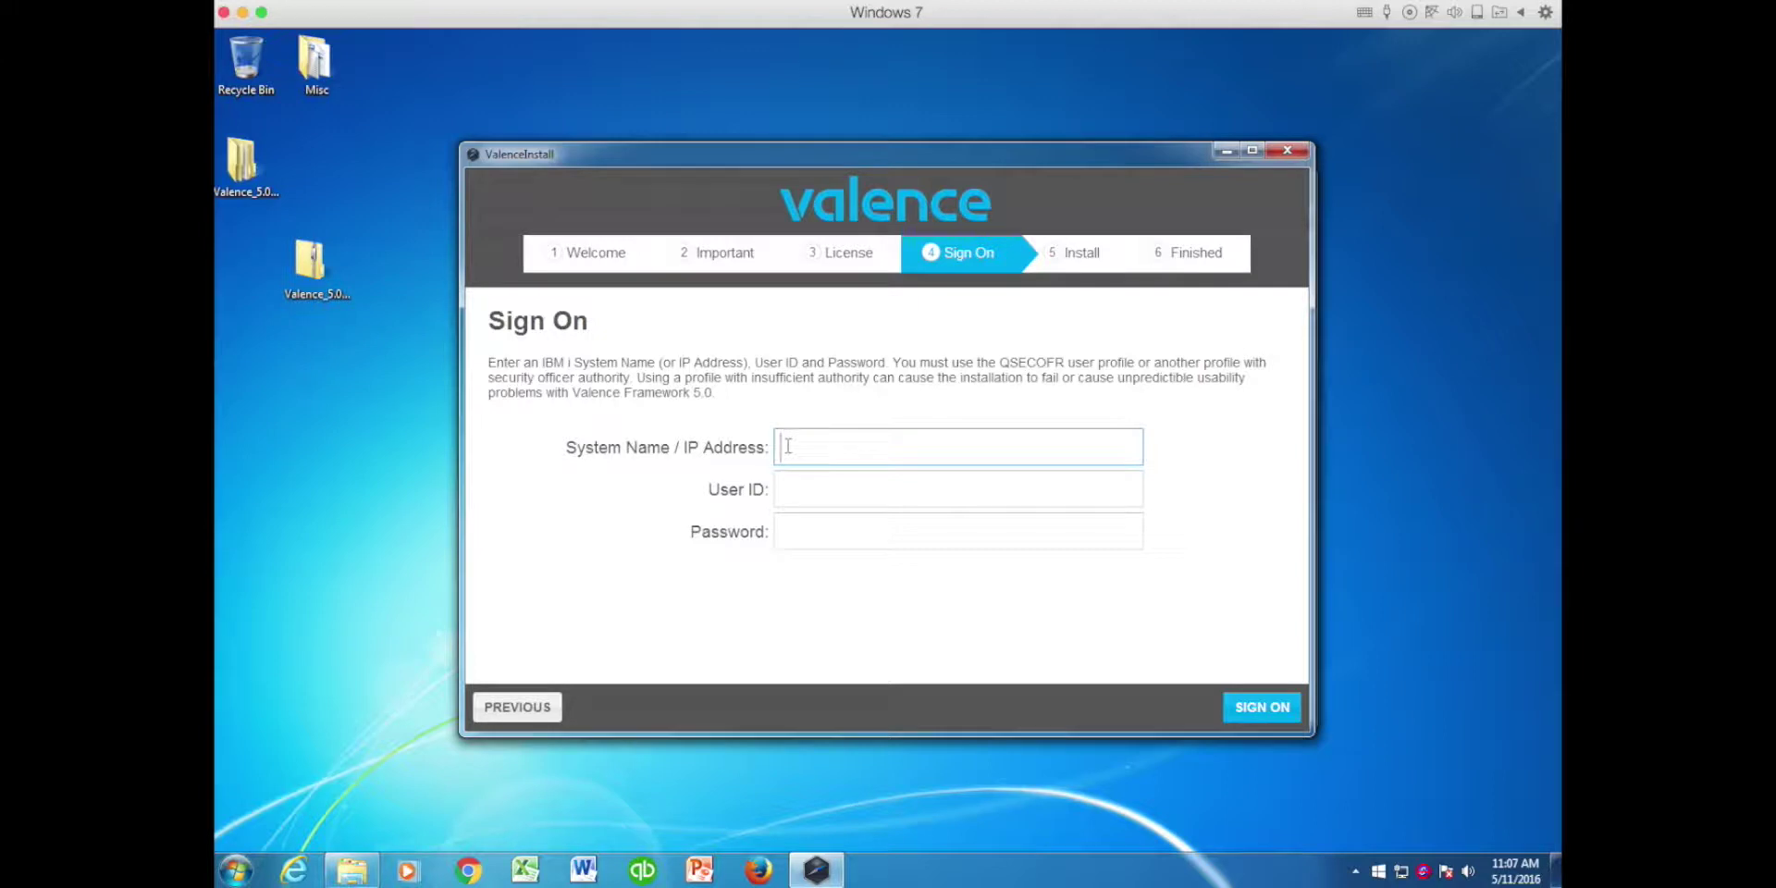
text(Cnxtest.cnxcorp.c)
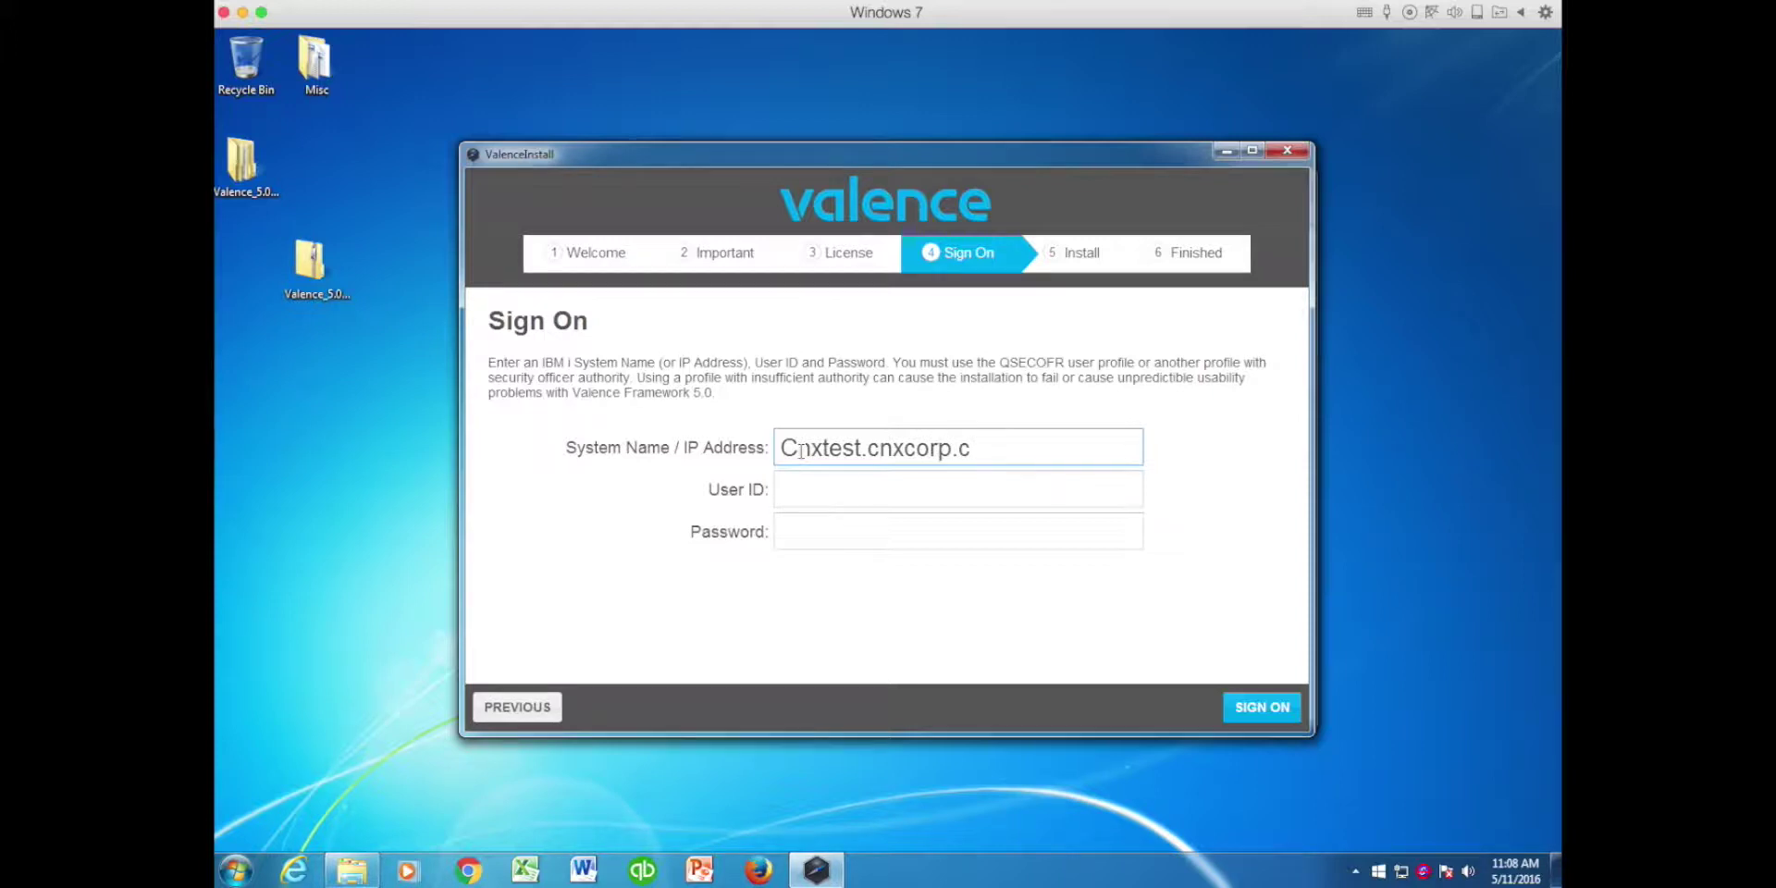
text(om)
key(Tab)
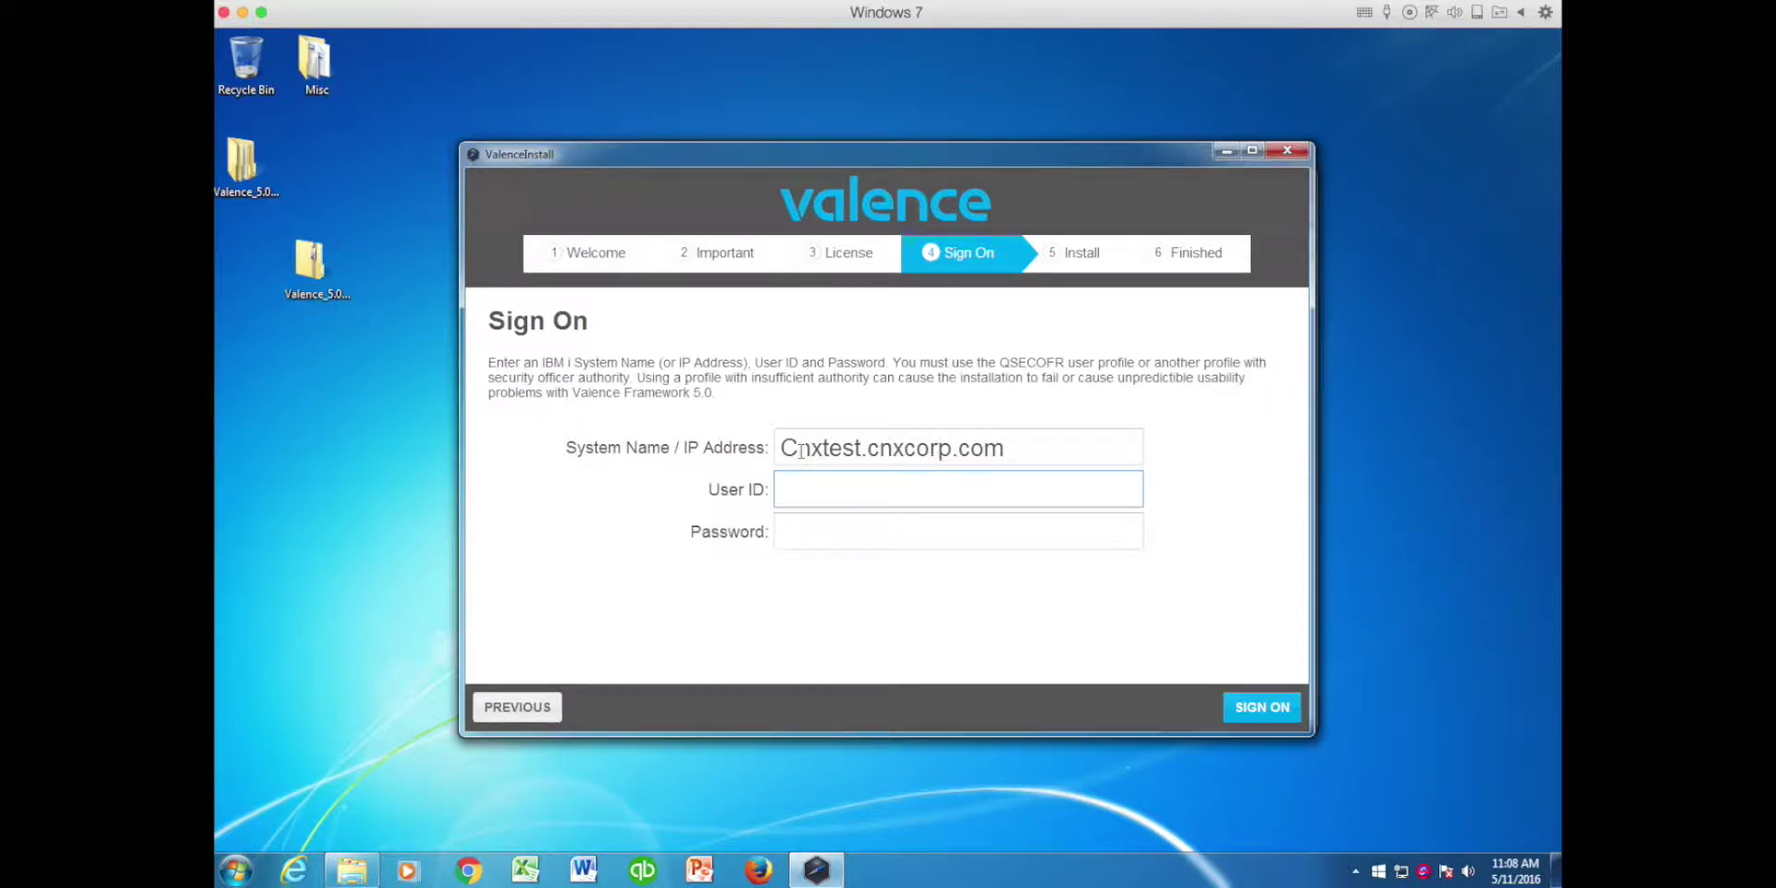
text(qsecofr)
key(Tab)
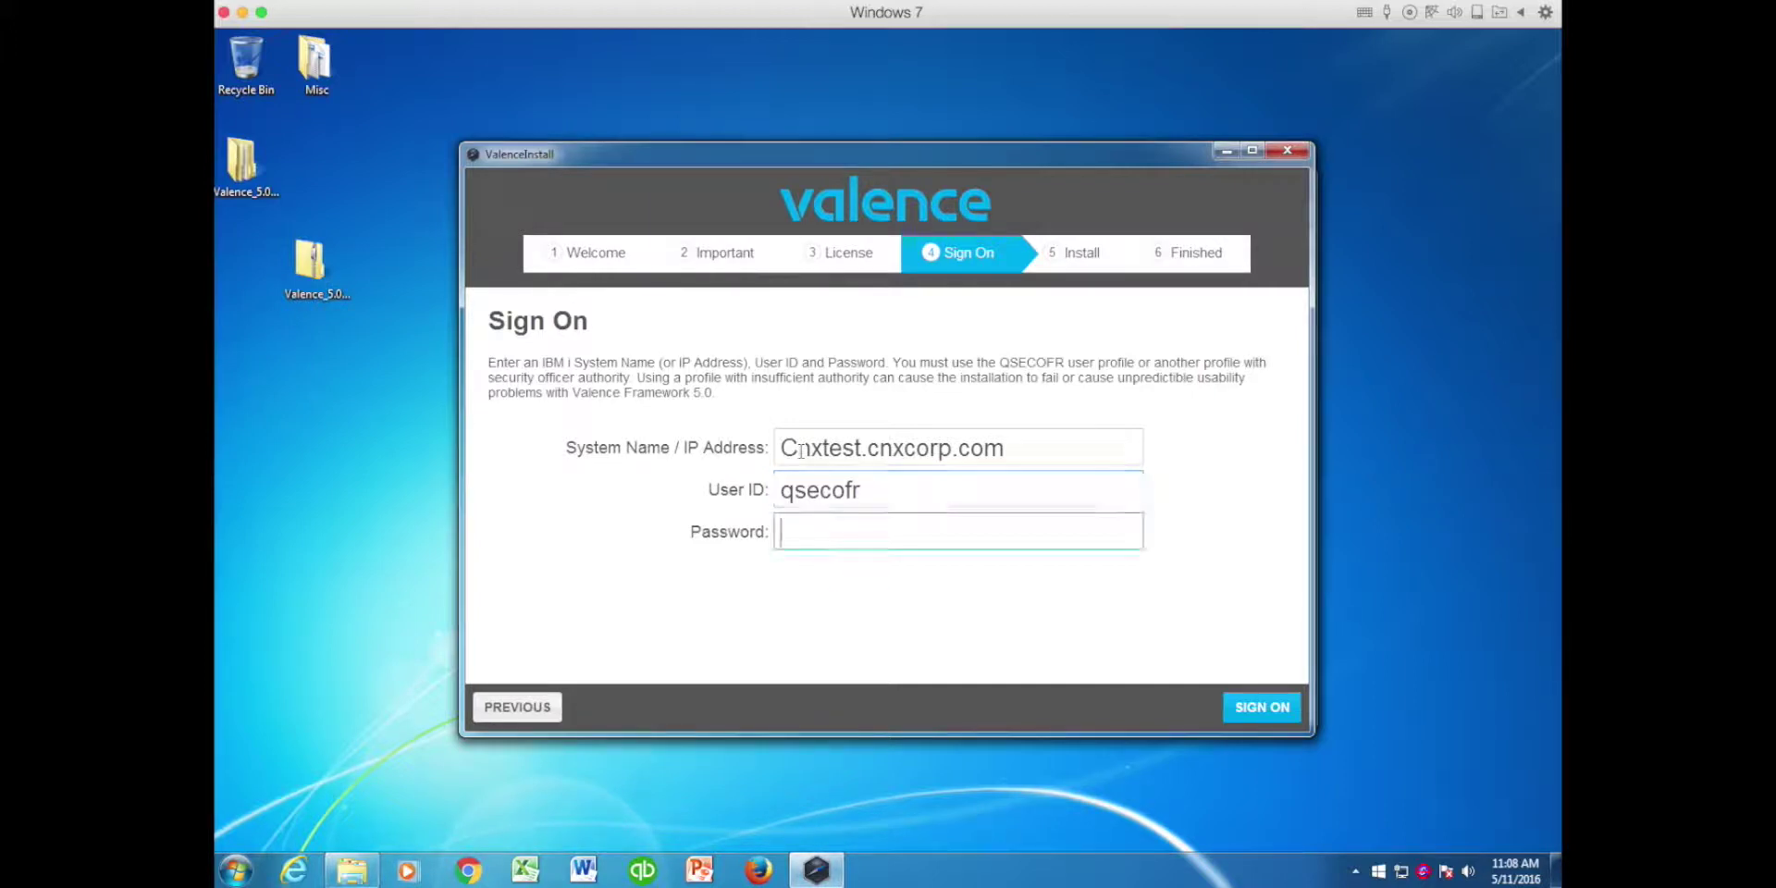
text(••••••••)
click(1278, 708)
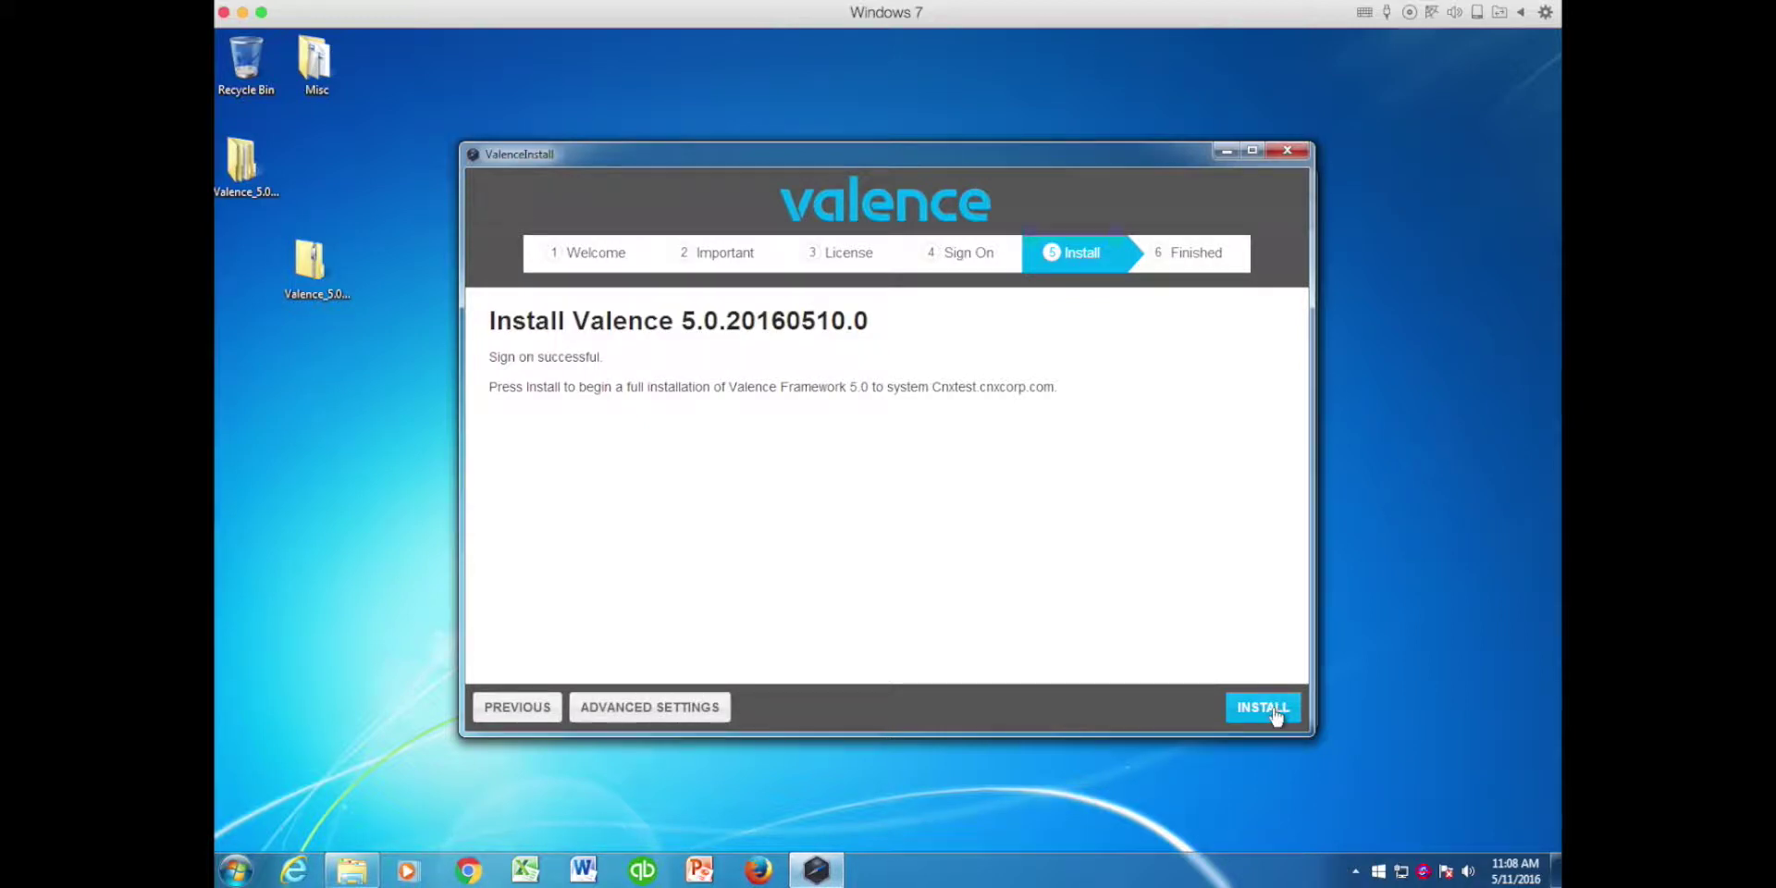
click(1273, 708)
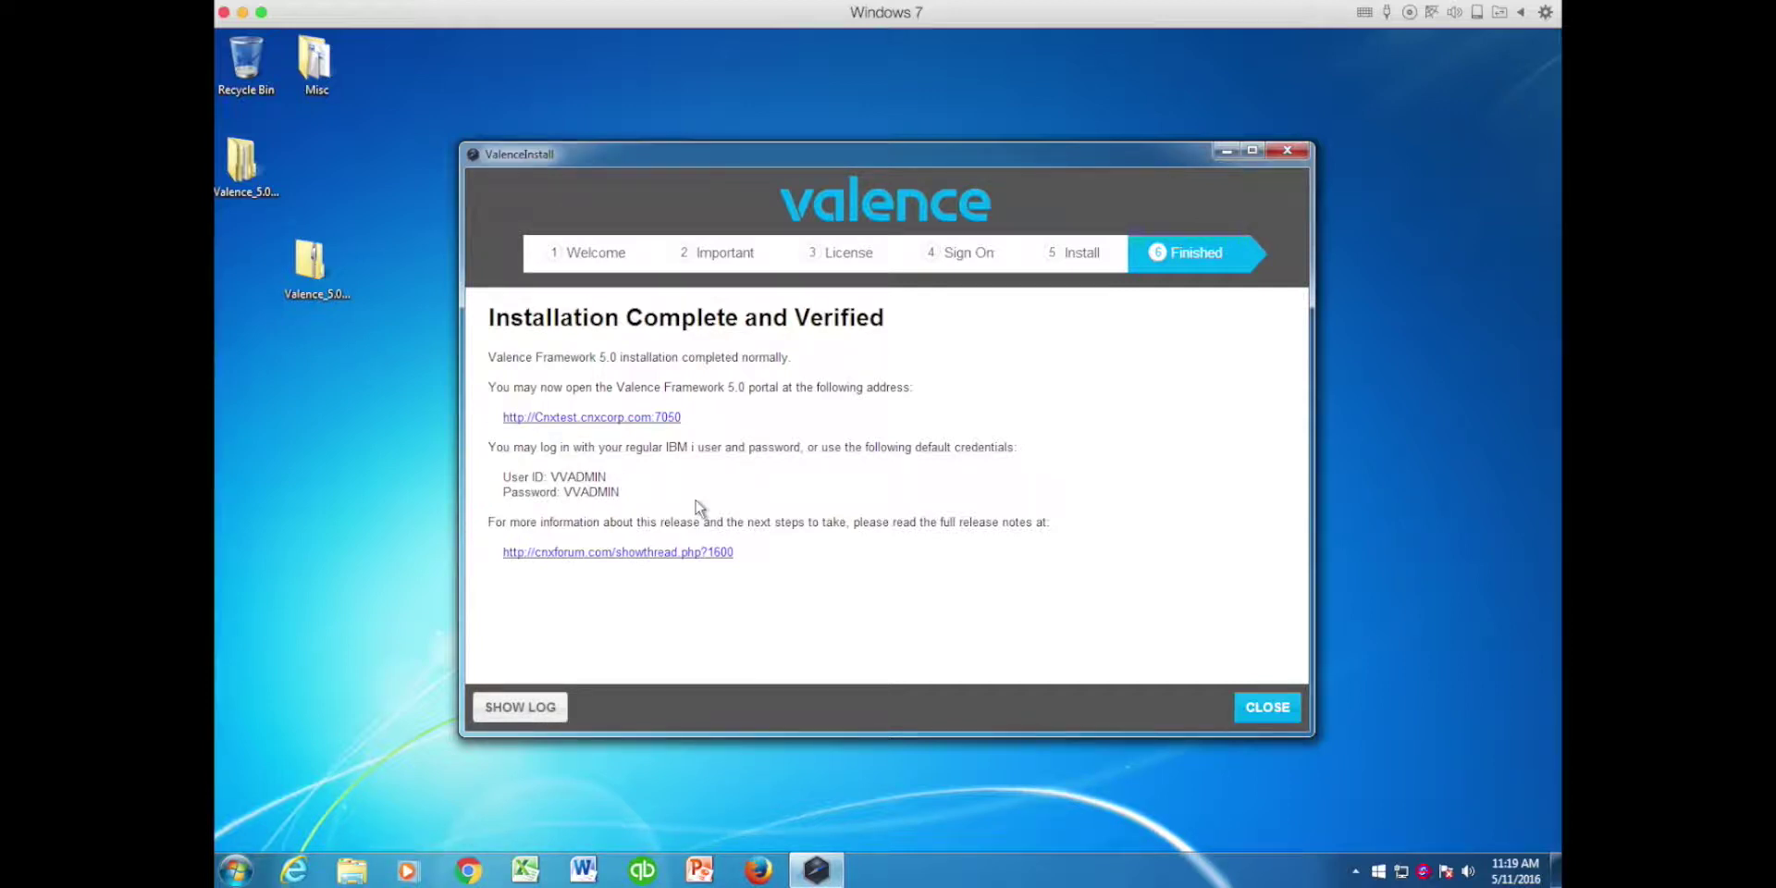
- Open the Valence portal from the installer's portal address and log in as qsecofr with the account password
click(638, 418)
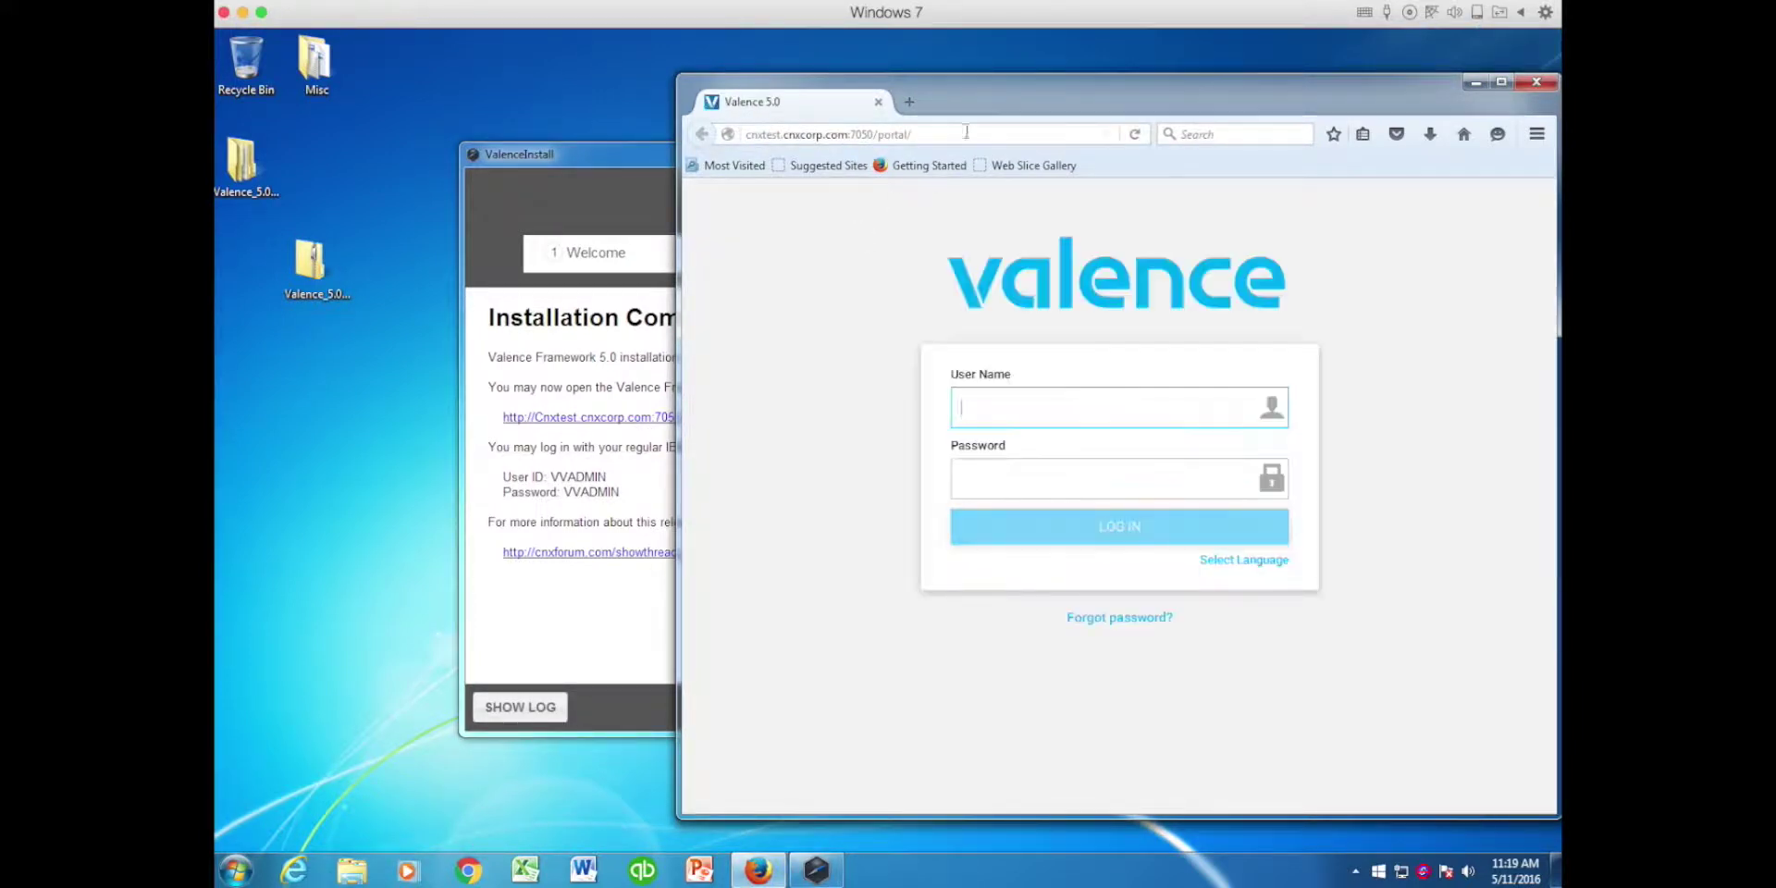
drag(1007, 93, 884, 94)
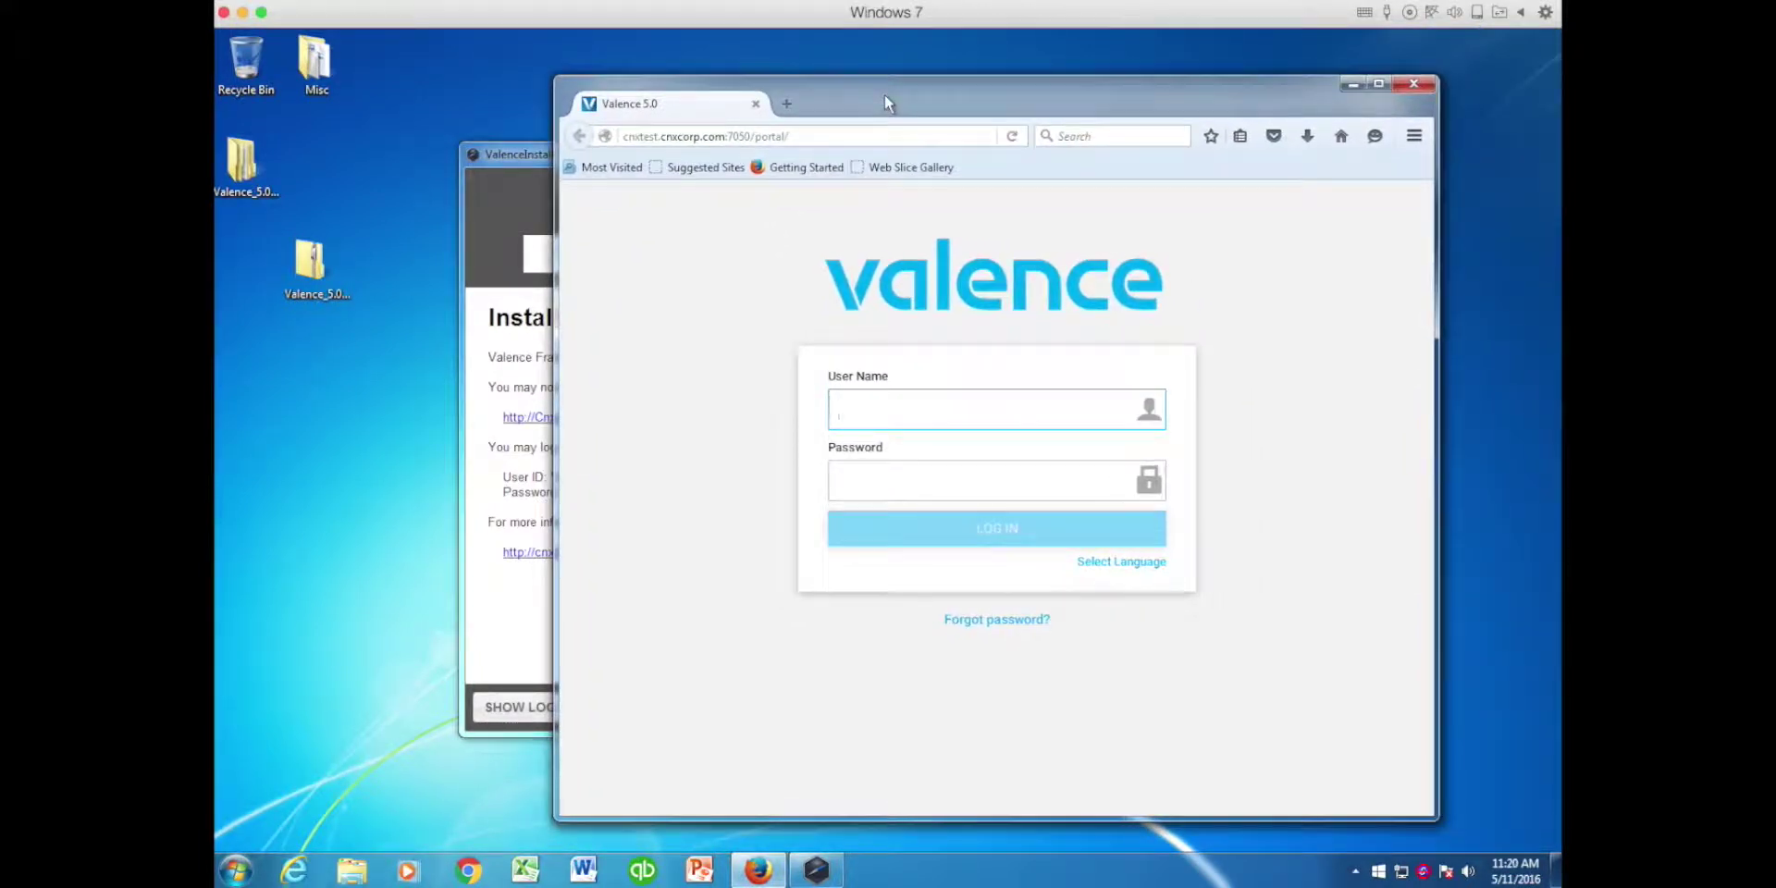
text(qsecofr)
key(Tab)
text(••••)
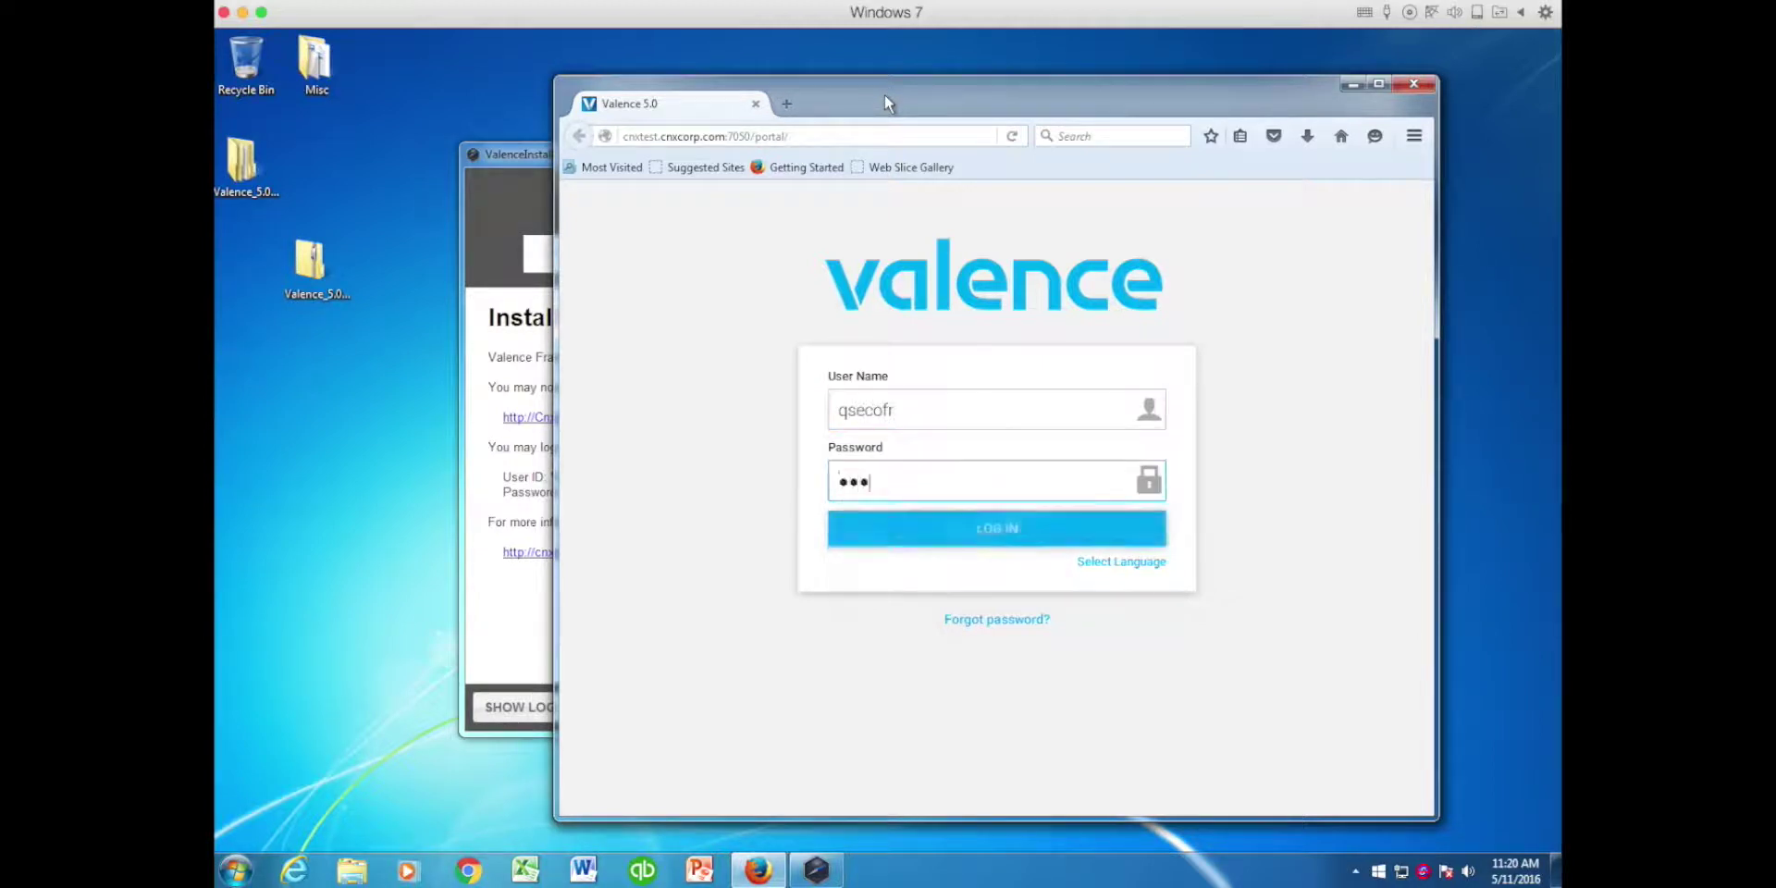
text(•••)
key(Return)
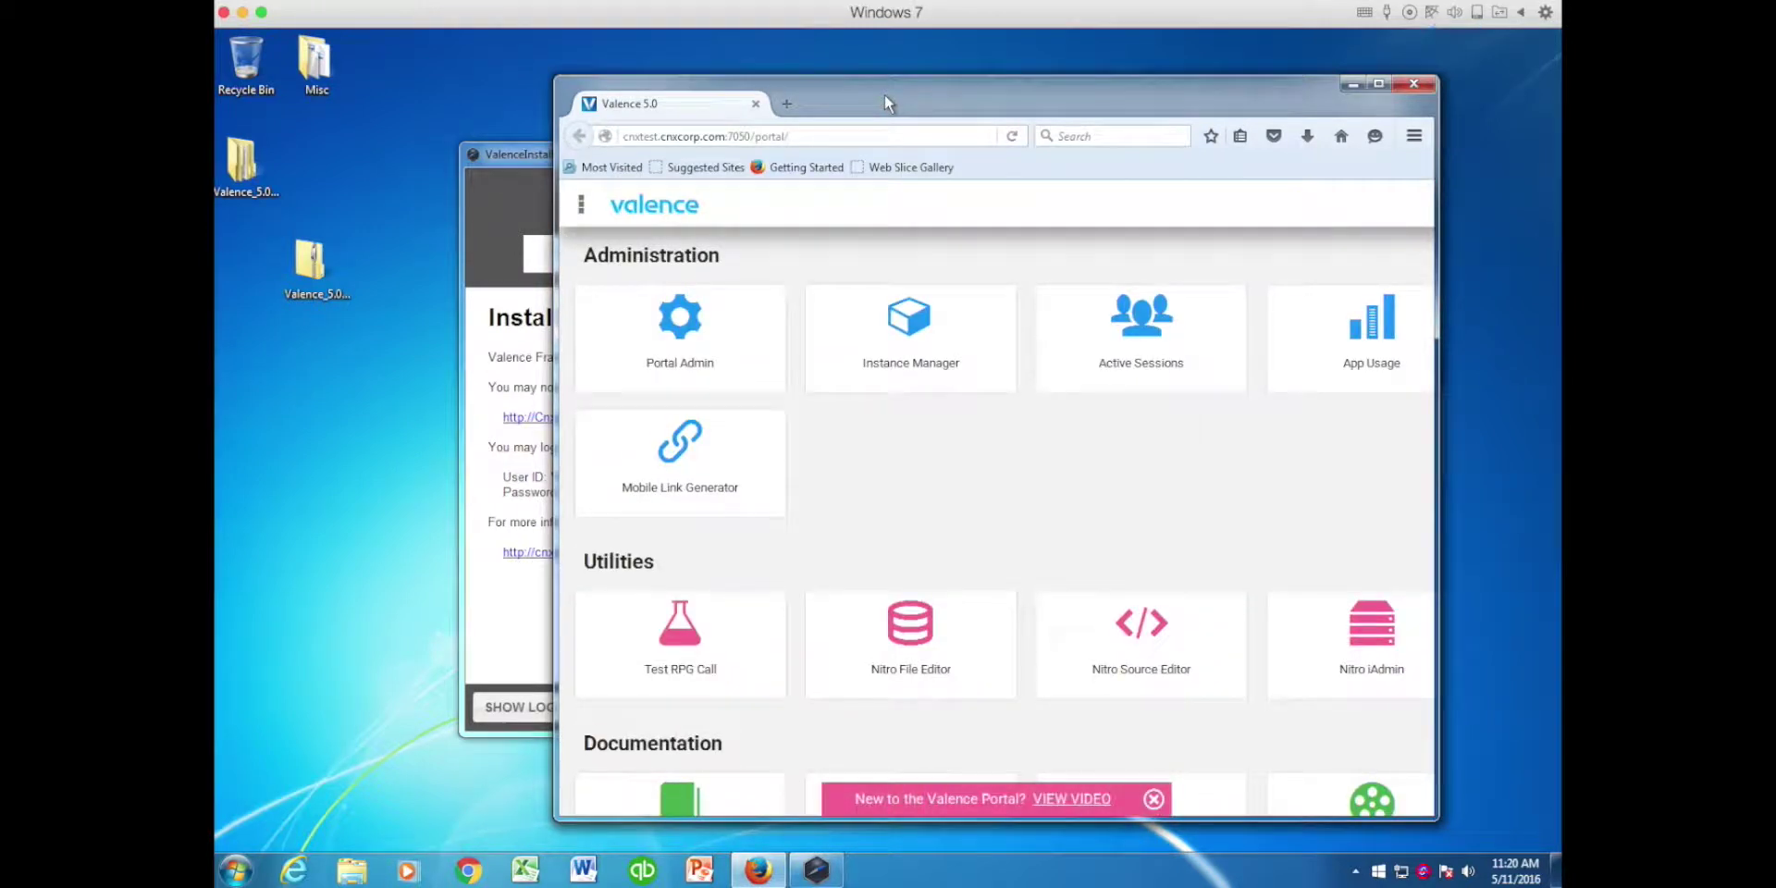
- Open the About information from the portal settings to check the installed Valence Framework version
click(581, 203)
click(590, 218)
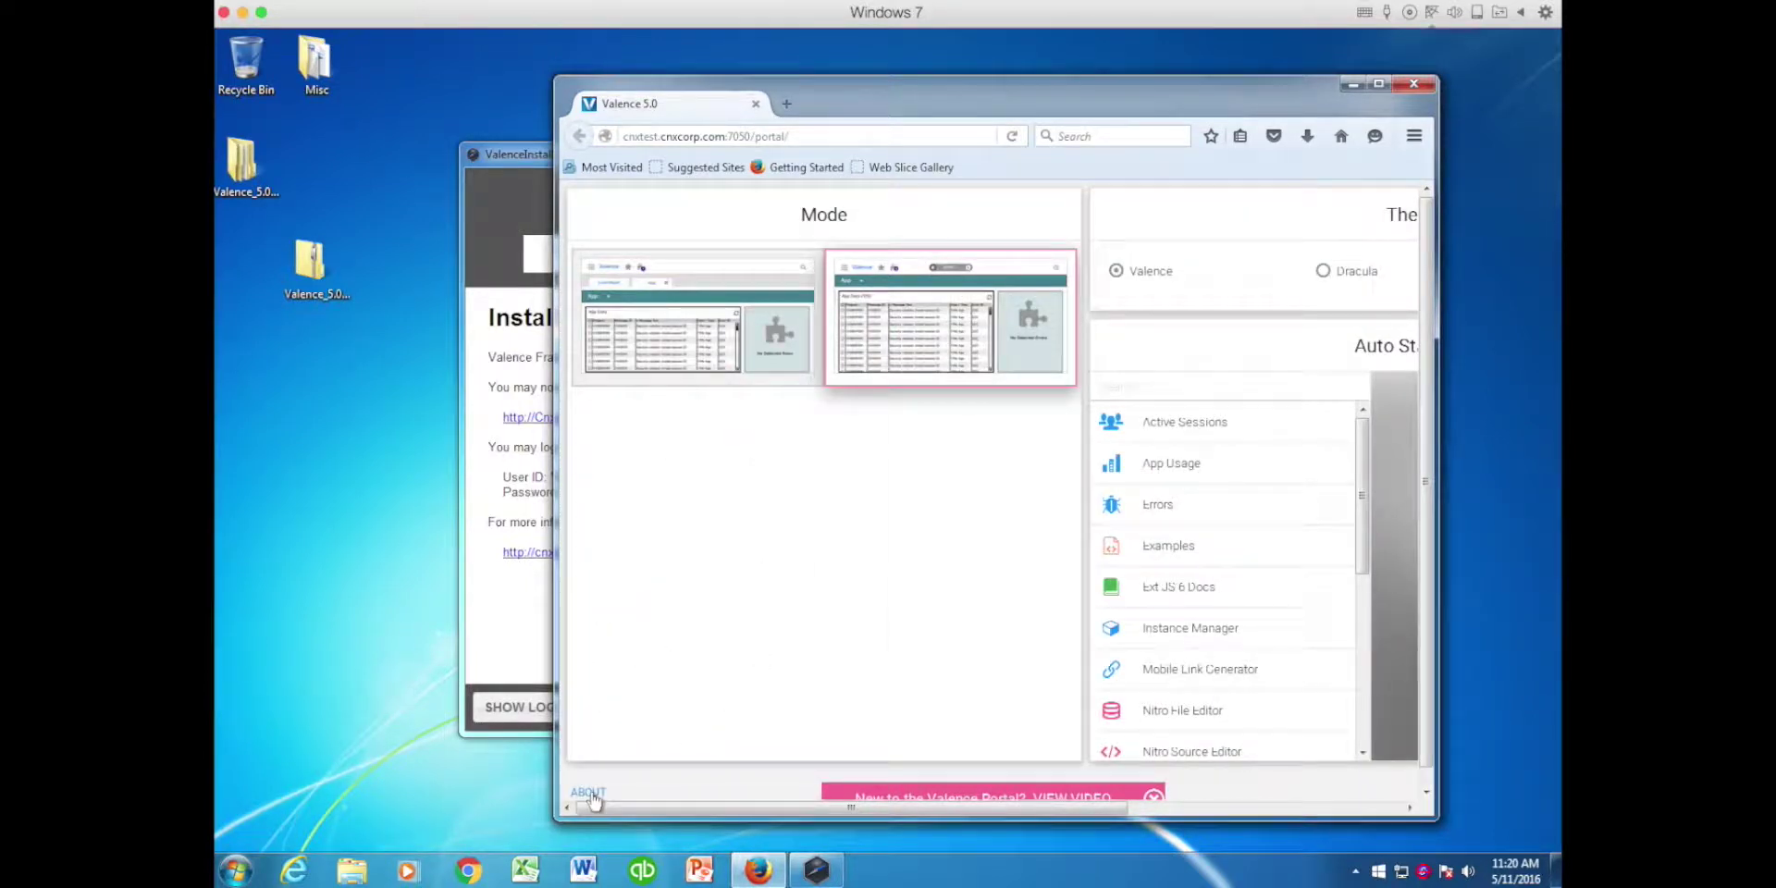
click(588, 792)
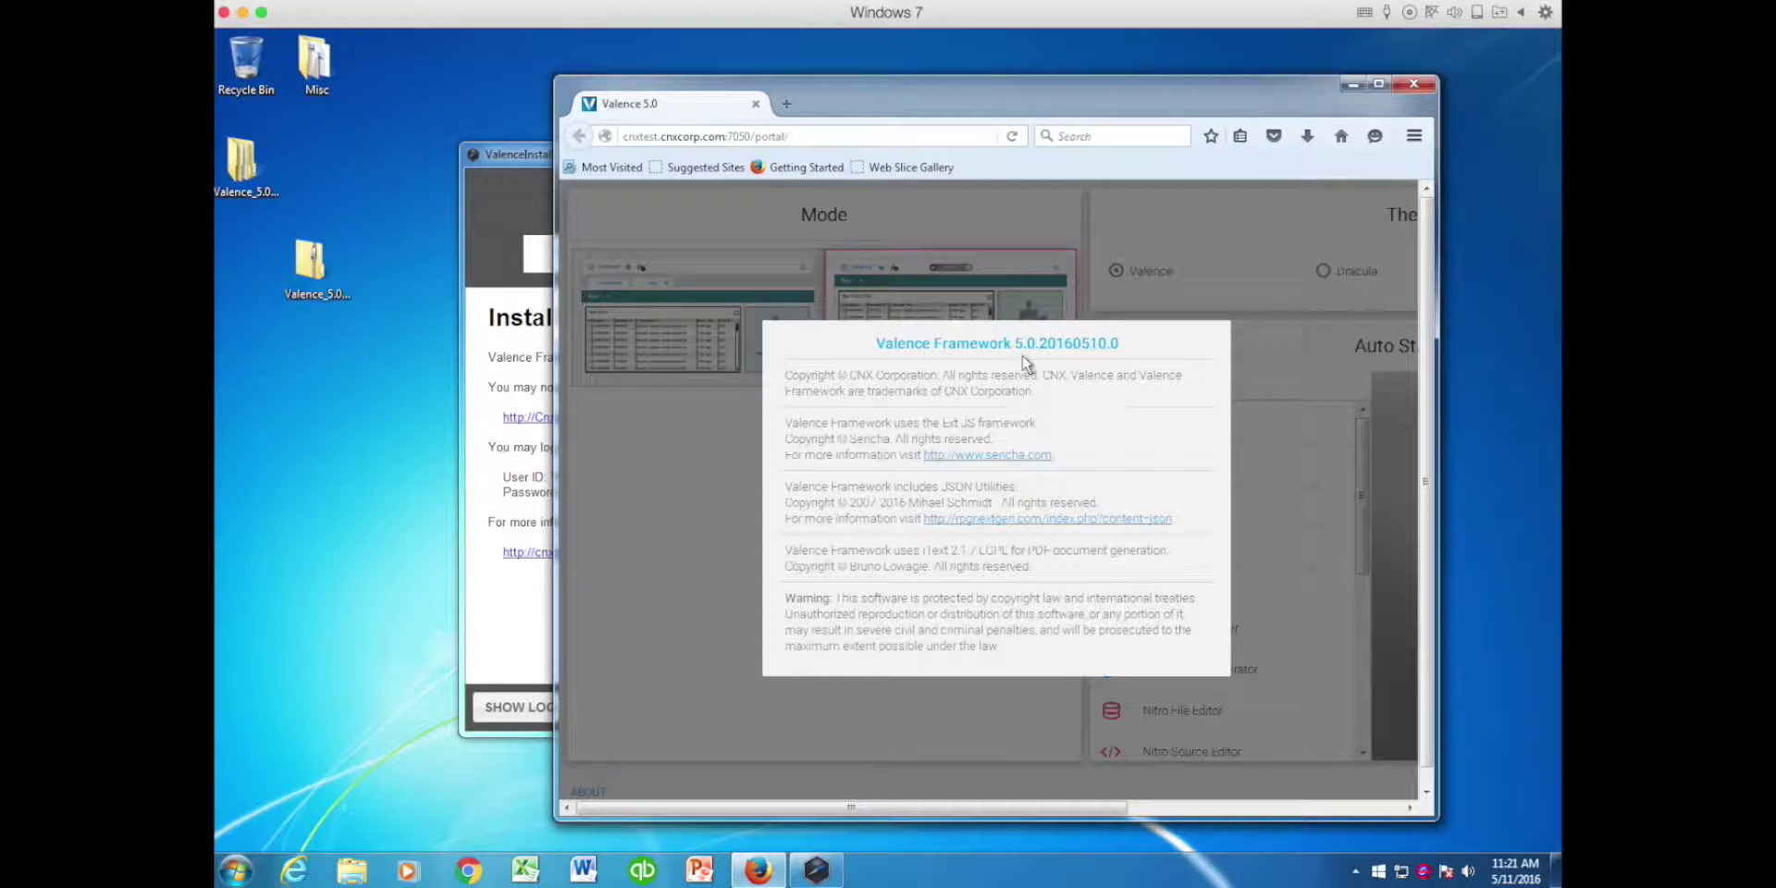
- Switch back to ValenceInstall, review the installation log, and close the installer
click(487, 479)
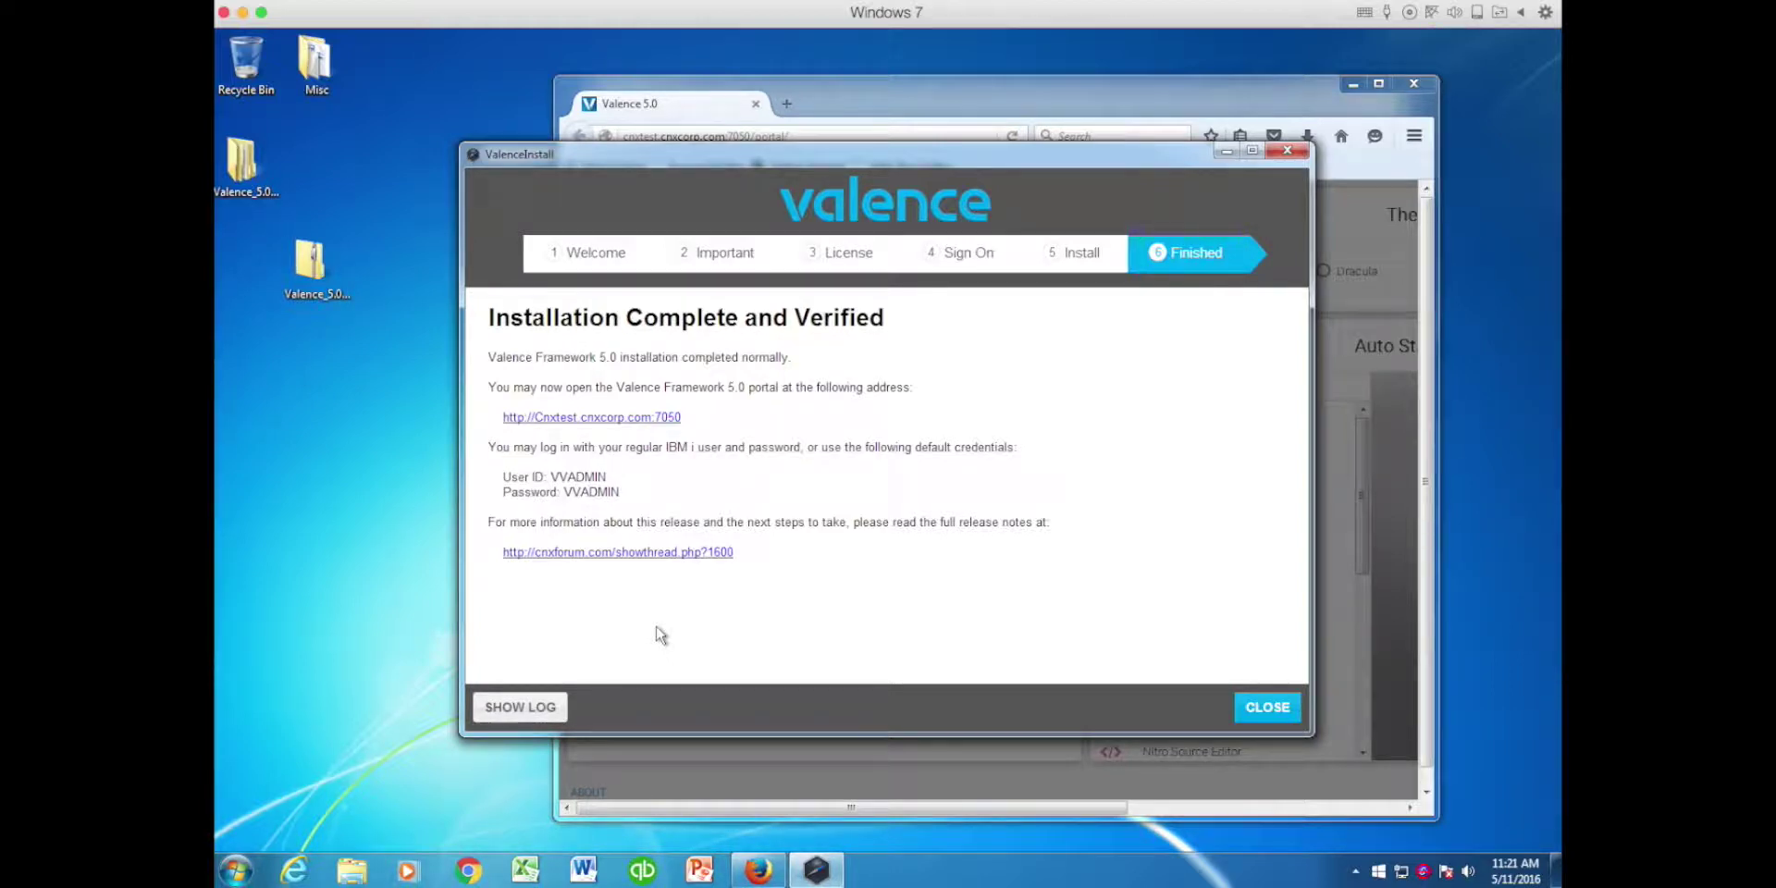
click(541, 705)
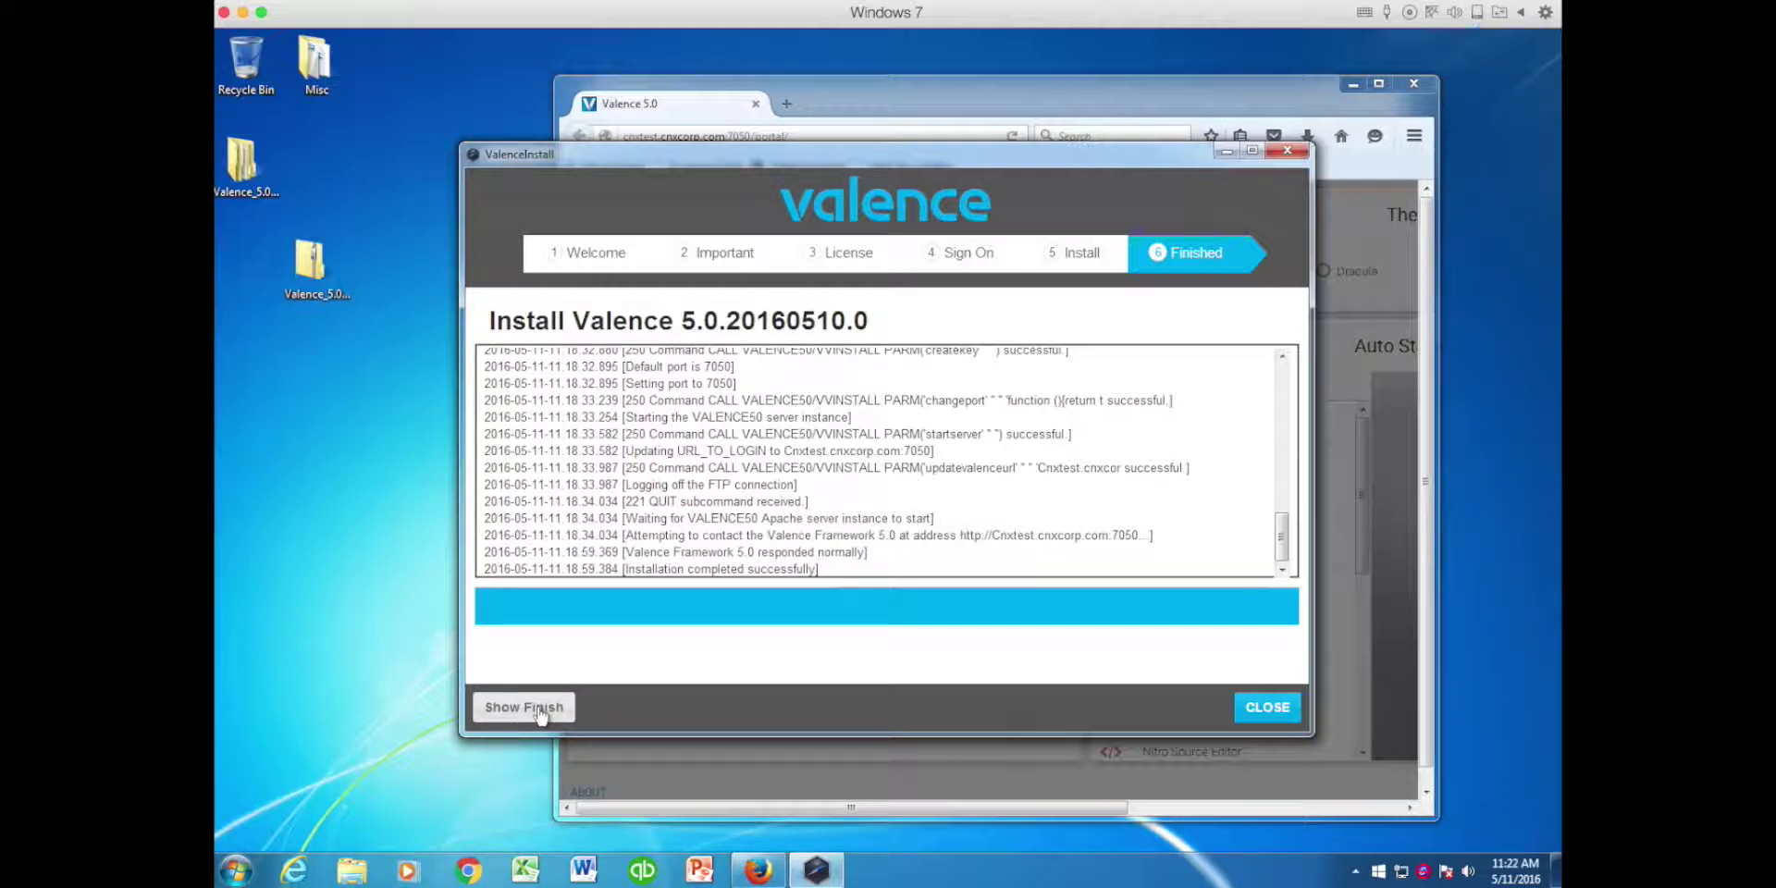
click(541, 707)
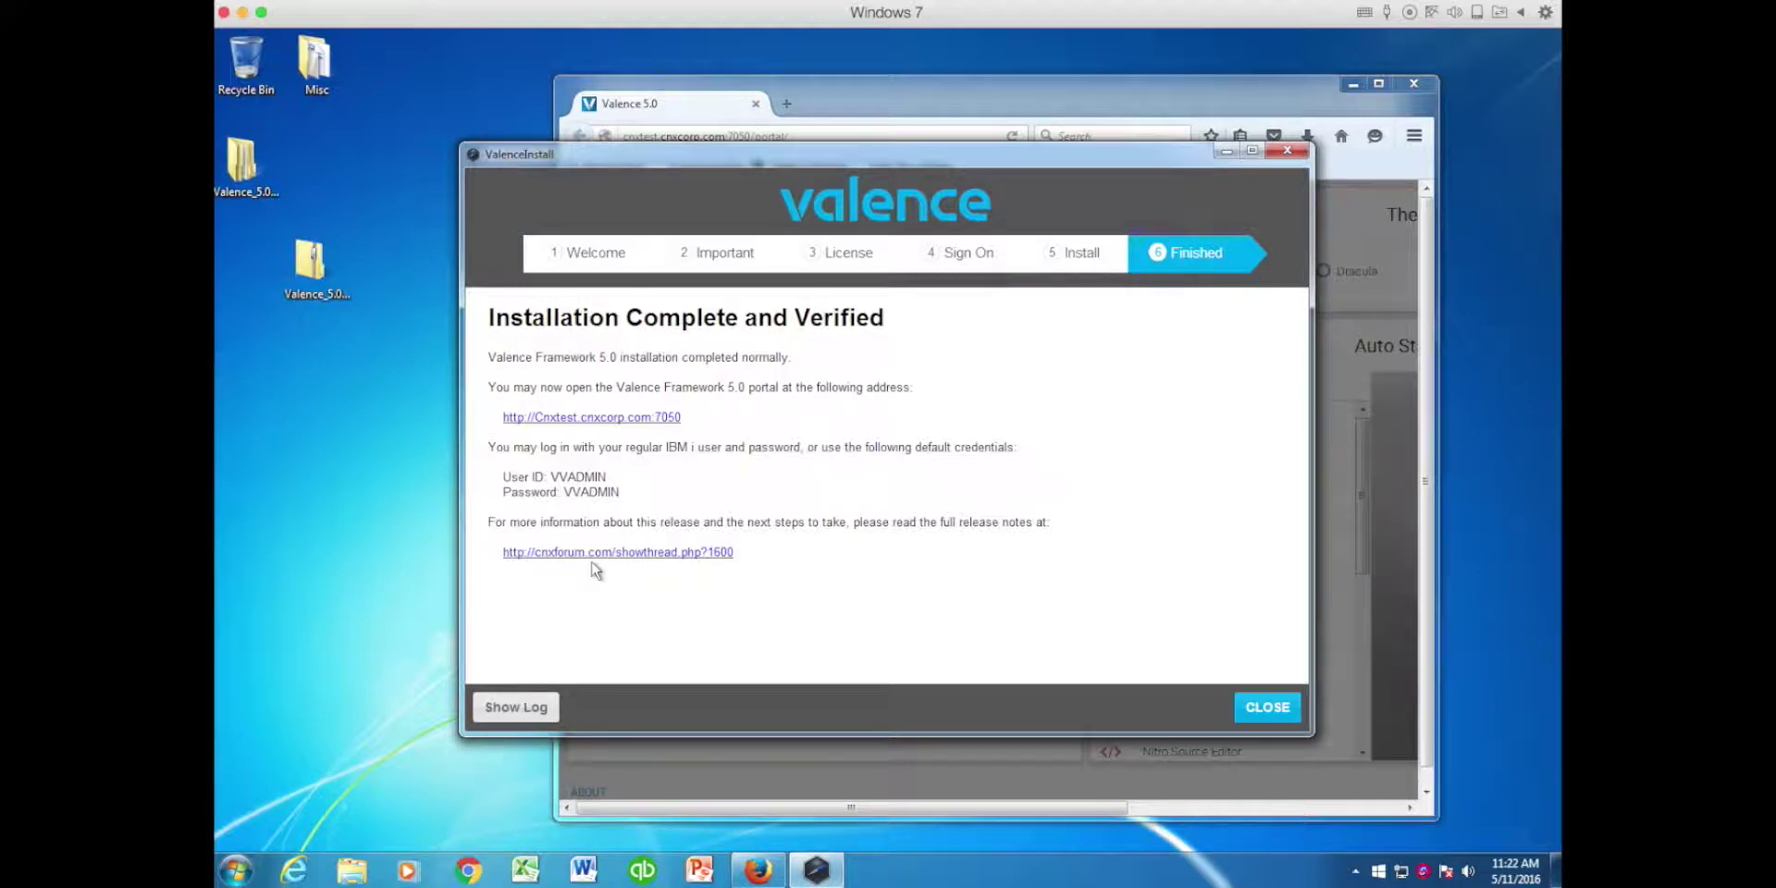
click(1267, 707)
click(319, 278)
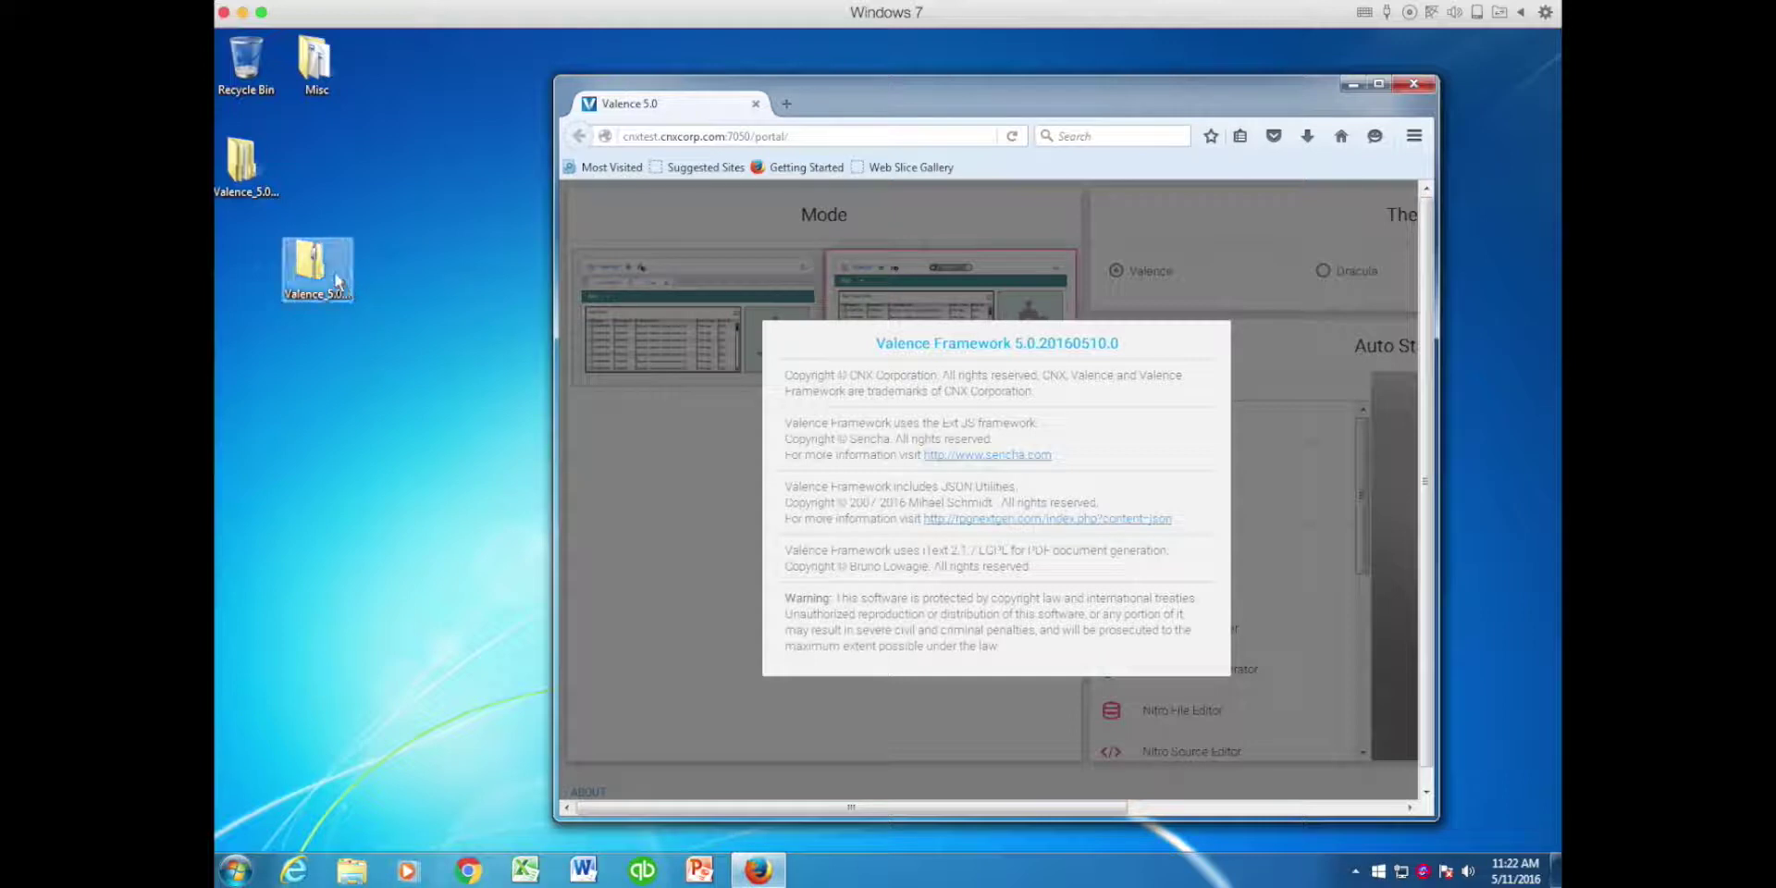
click(259, 188)
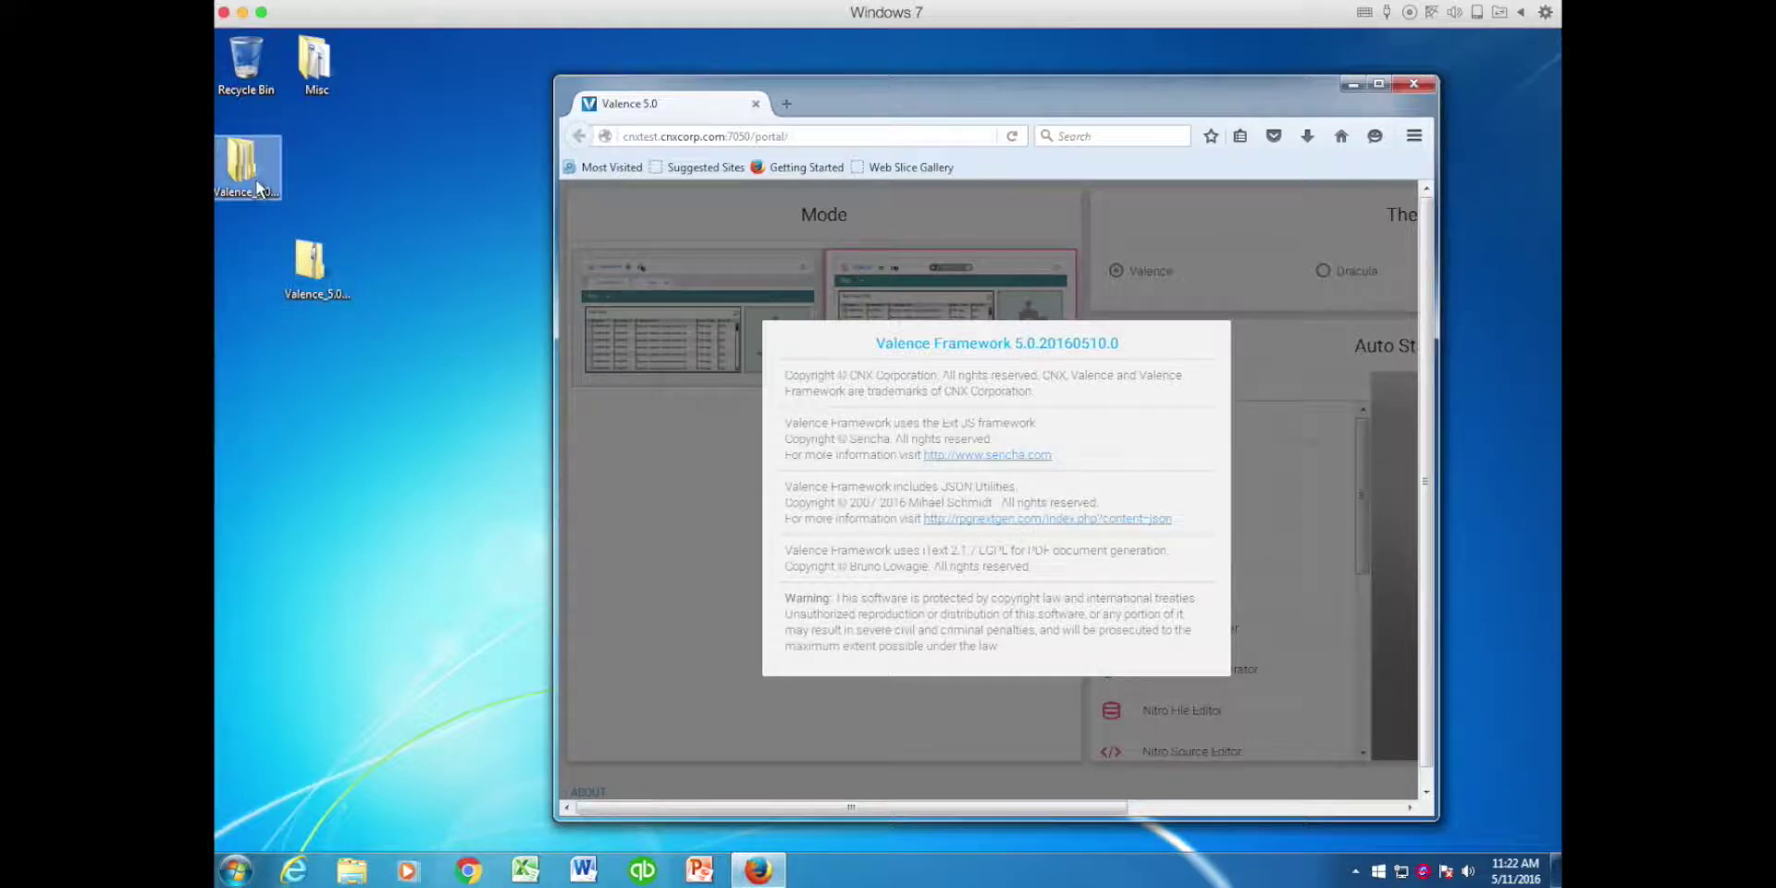
click(242, 270)
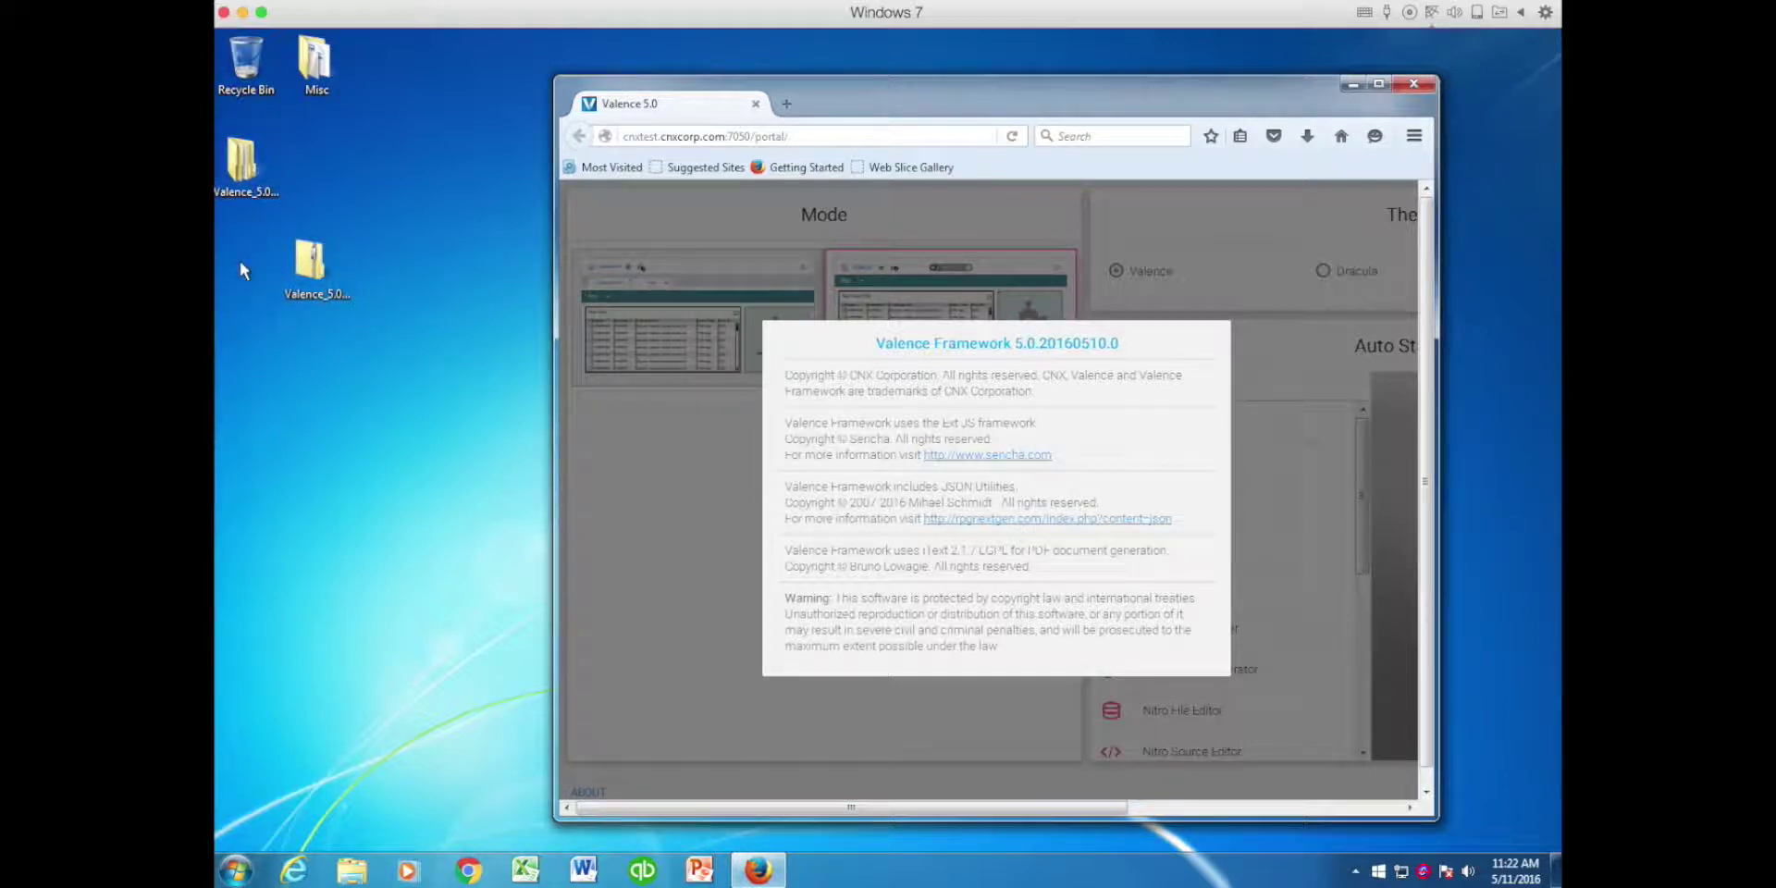